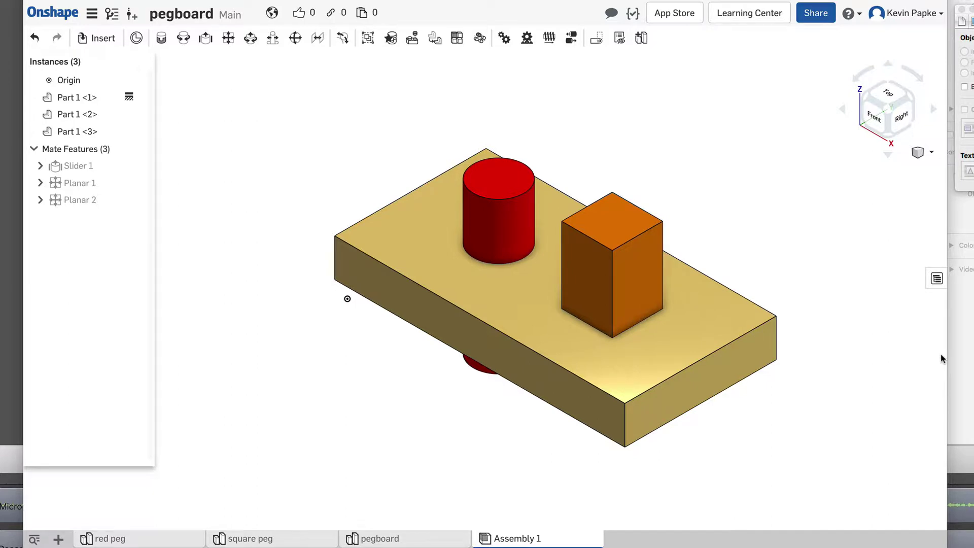
Add Part Studio 1 to the pegboard document from the + menu.
click(125, 534)
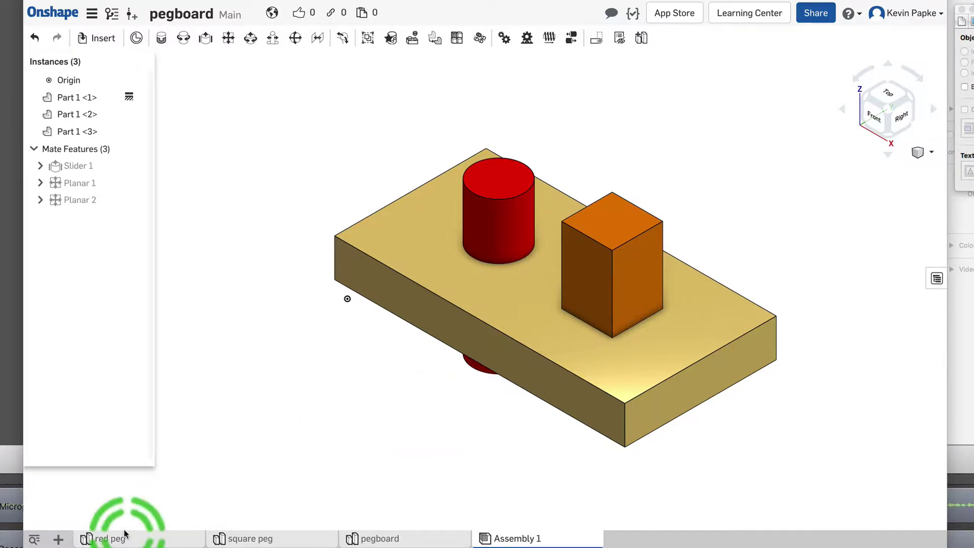
click(58, 539)
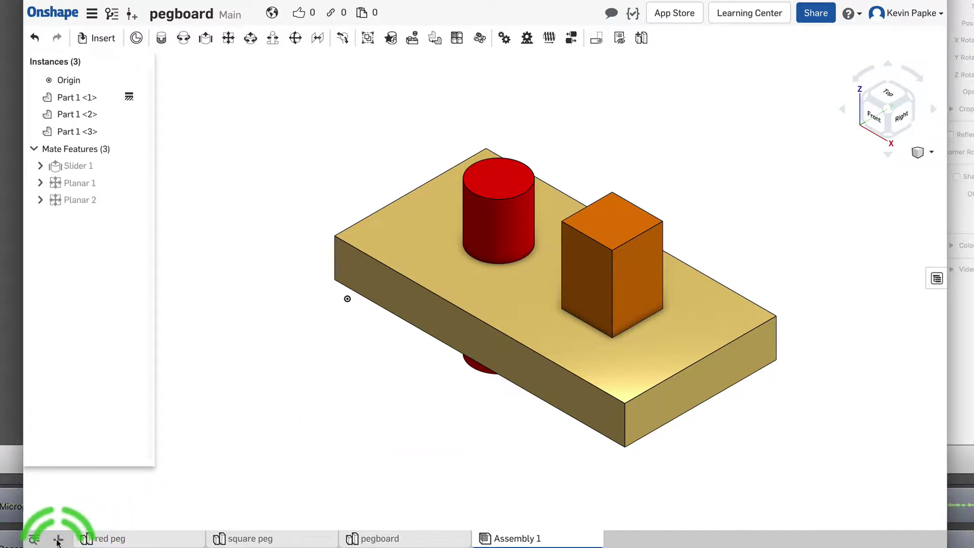
click(58, 539)
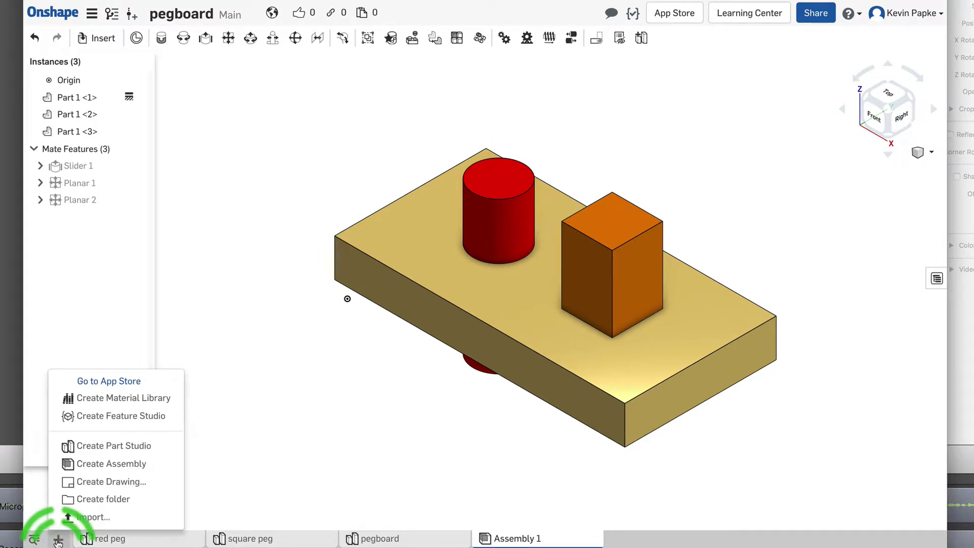
click(103, 448)
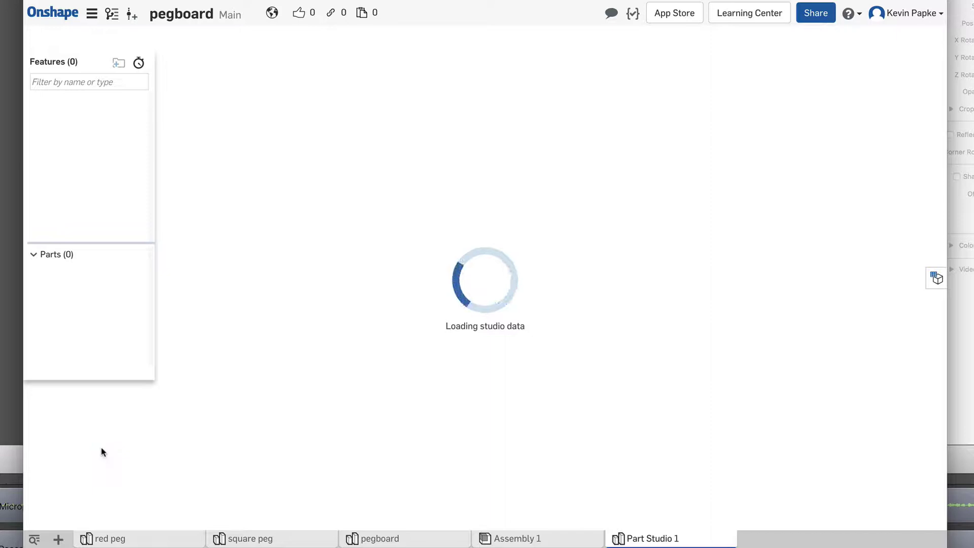
Rename Part Studio 1 to 'end'.
right_click(665, 540)
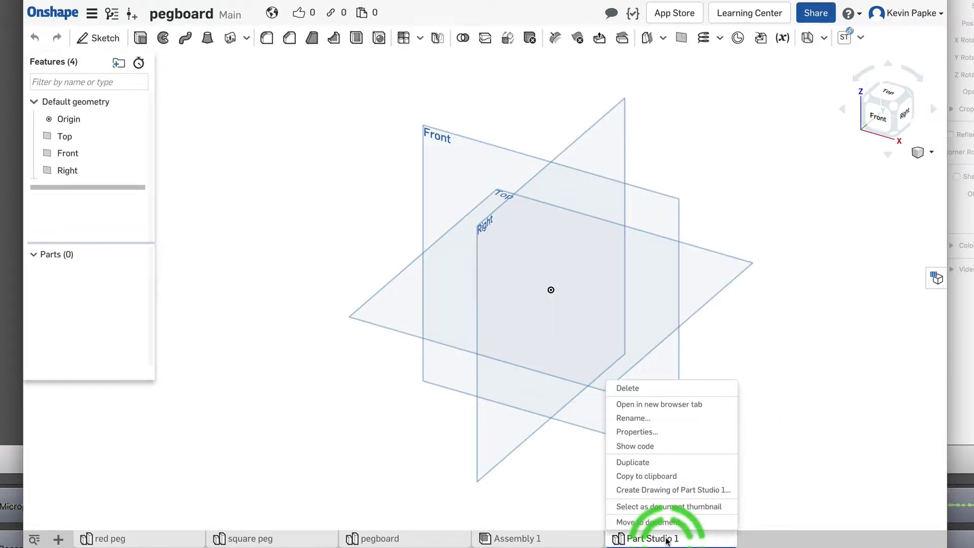
click(632, 418)
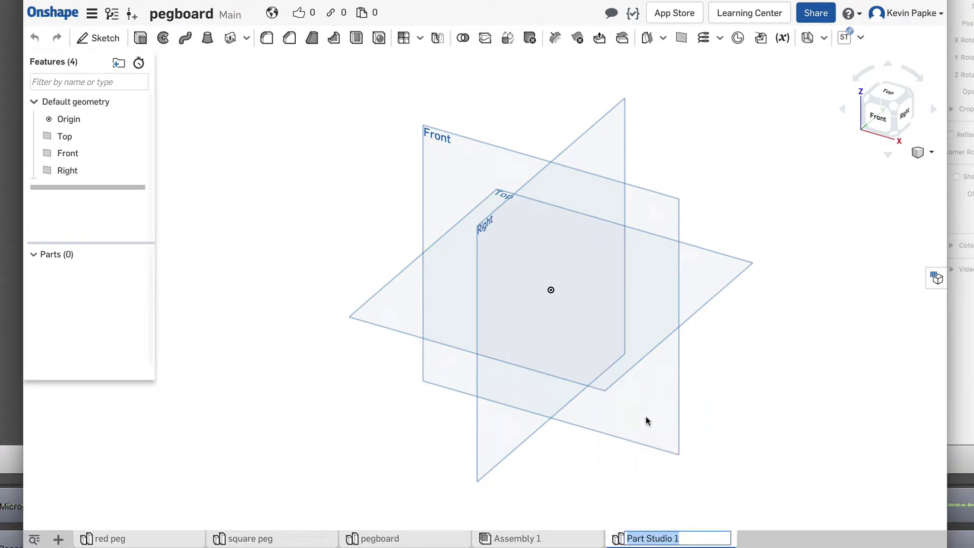
text(end)
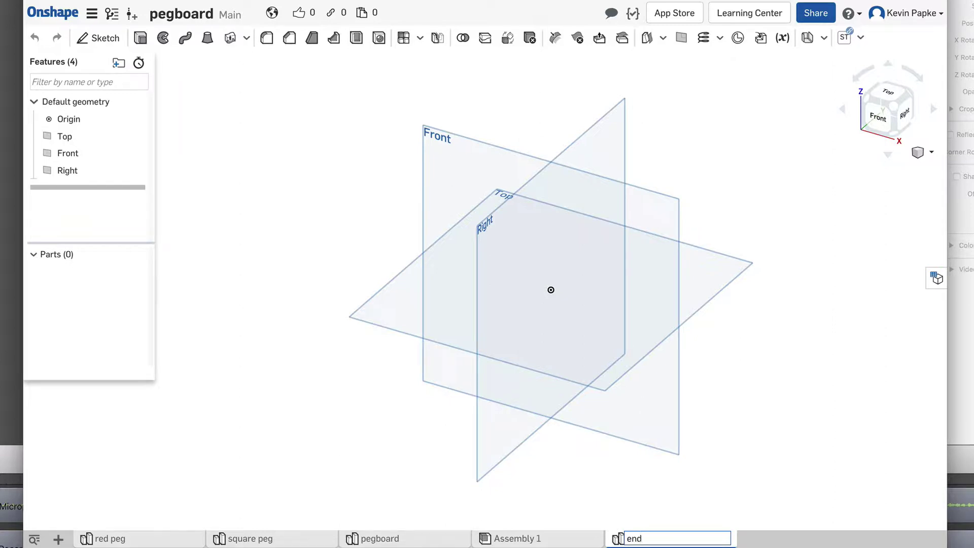
key(Return)
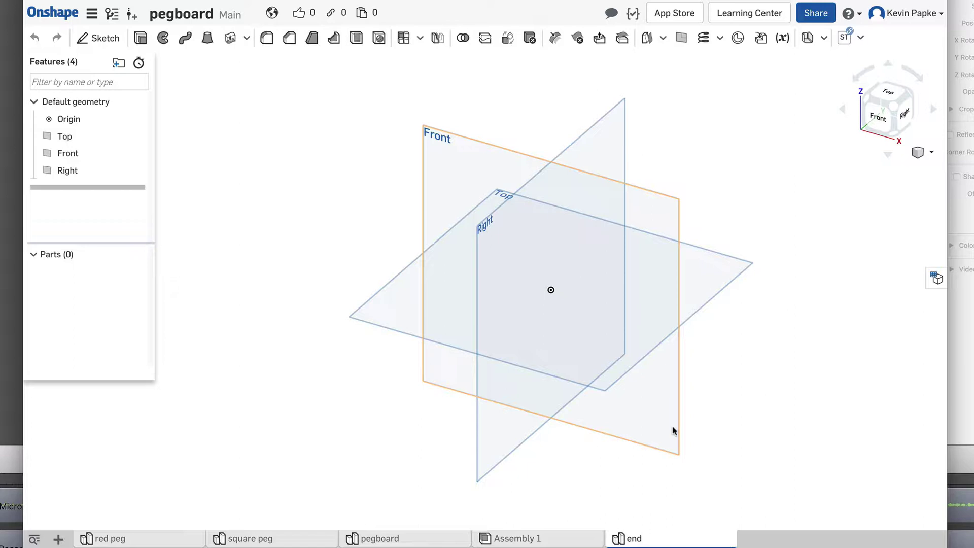
Start Sketch 1 on the Front plane and view it face-on.
click(106, 40)
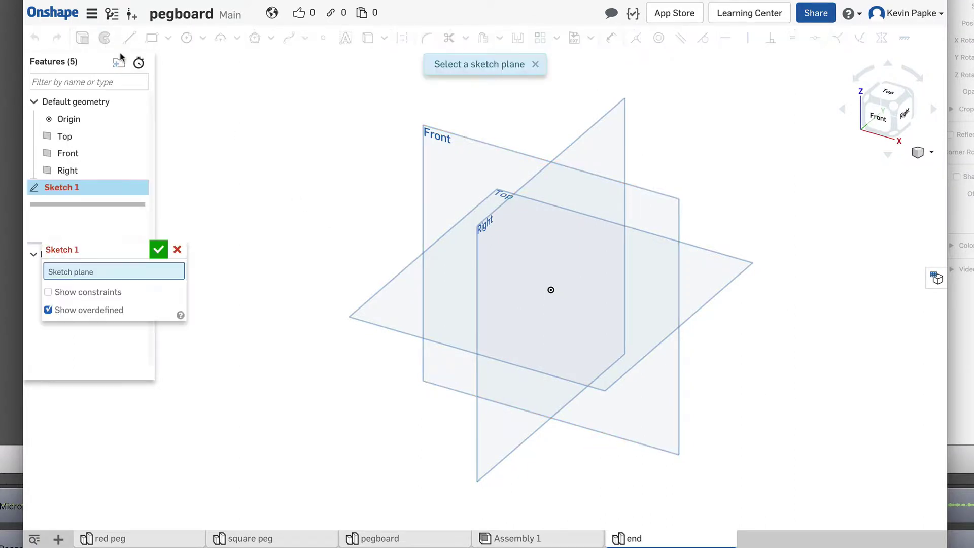
click(448, 183)
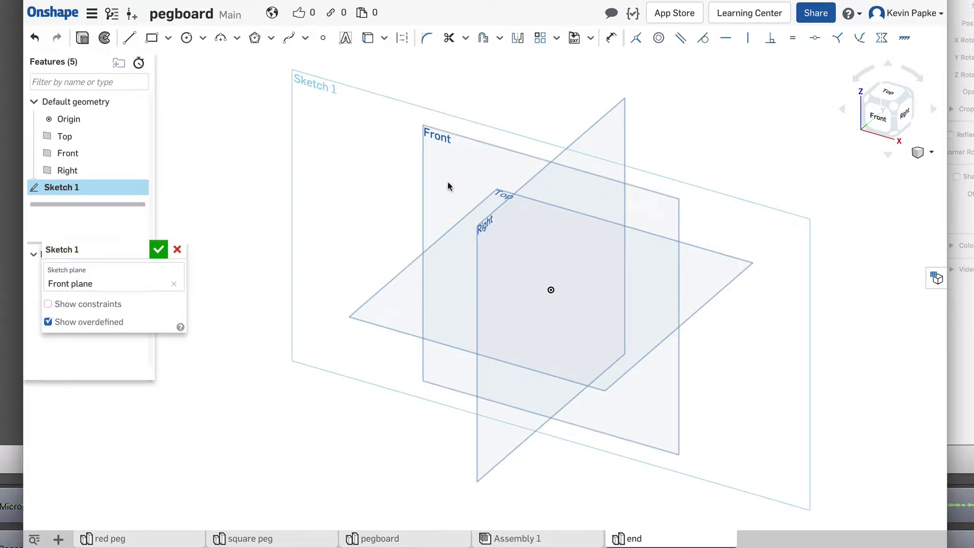
key(n)
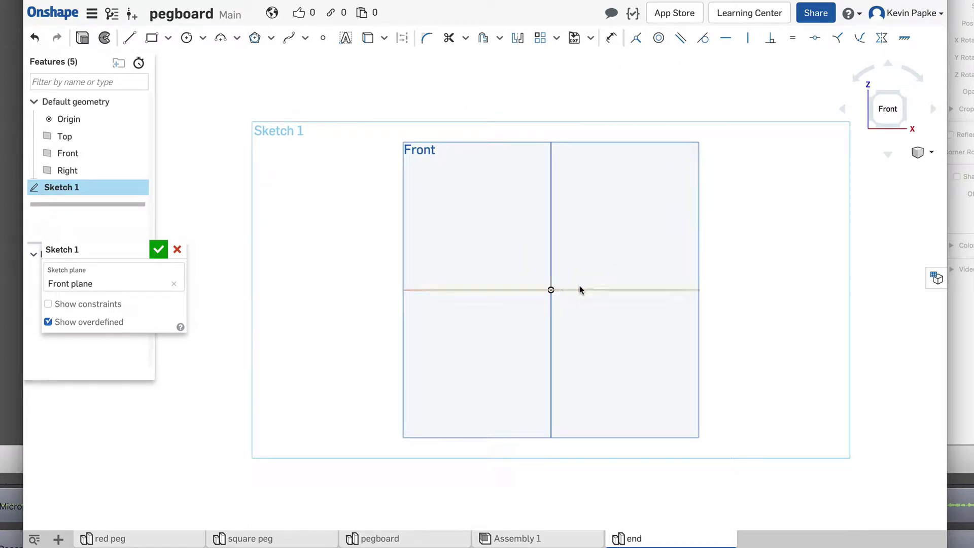
mouse_move(729, 277)
middle_down()
mouse_move(639, 317)
mouse_move(600, 370)
middle_up()
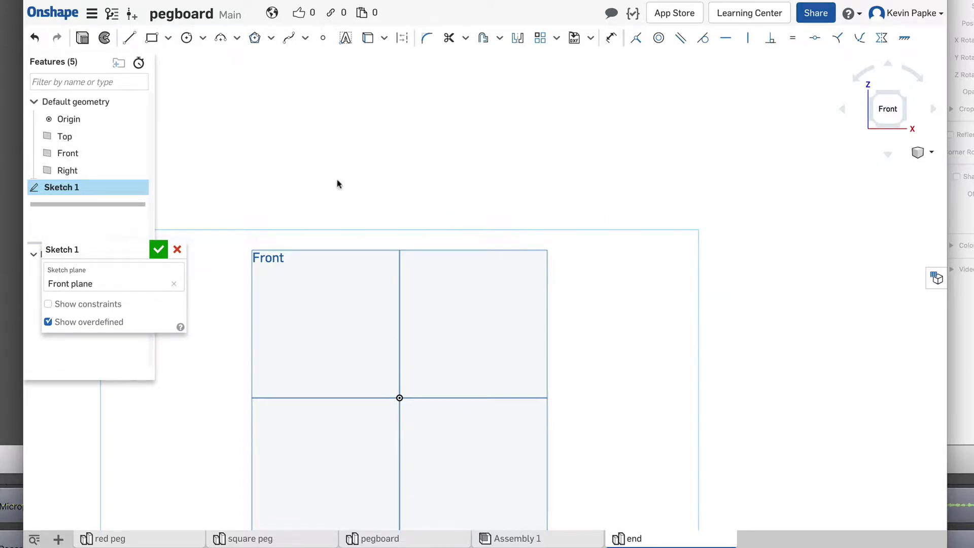
Draw a corner rectangle from the origin, 4 tall by 0.75 wide.
click(152, 38)
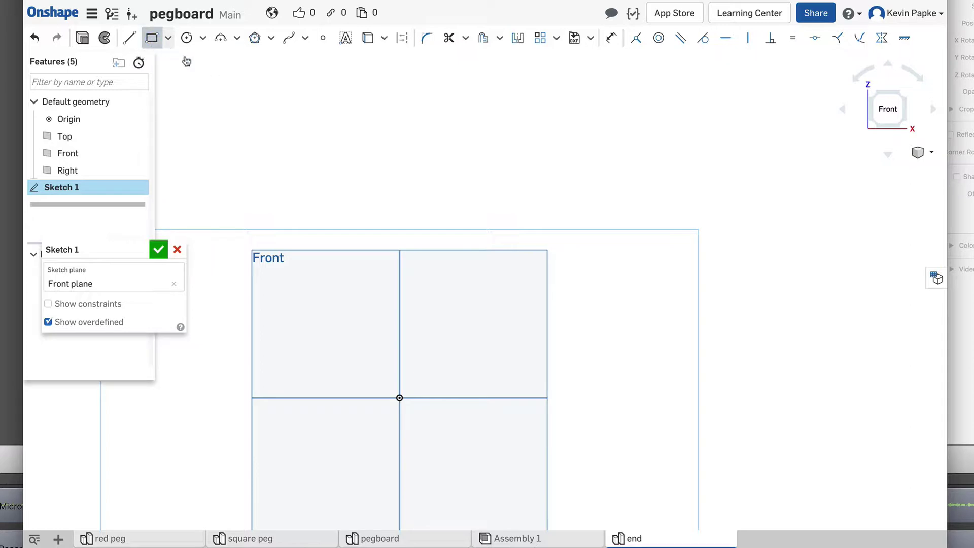
click(399, 397)
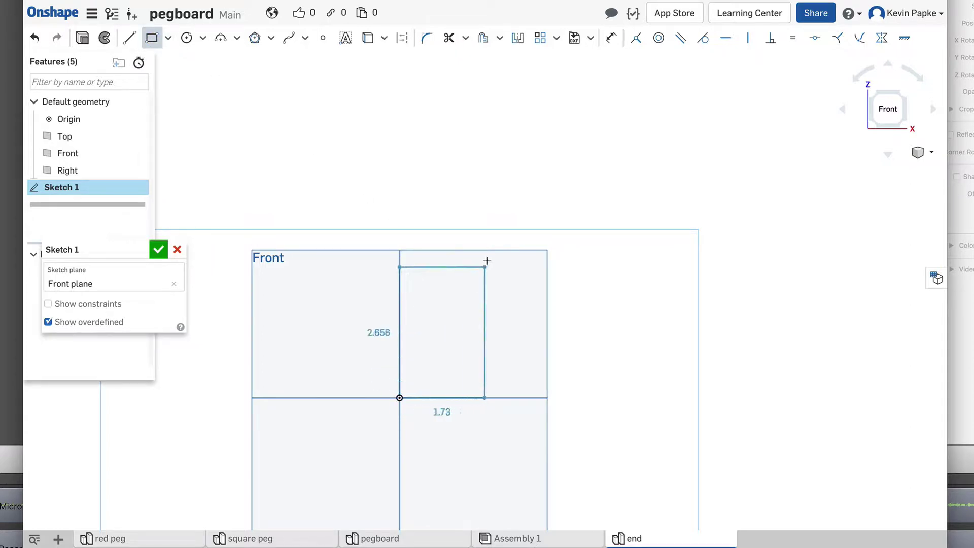
click(493, 93)
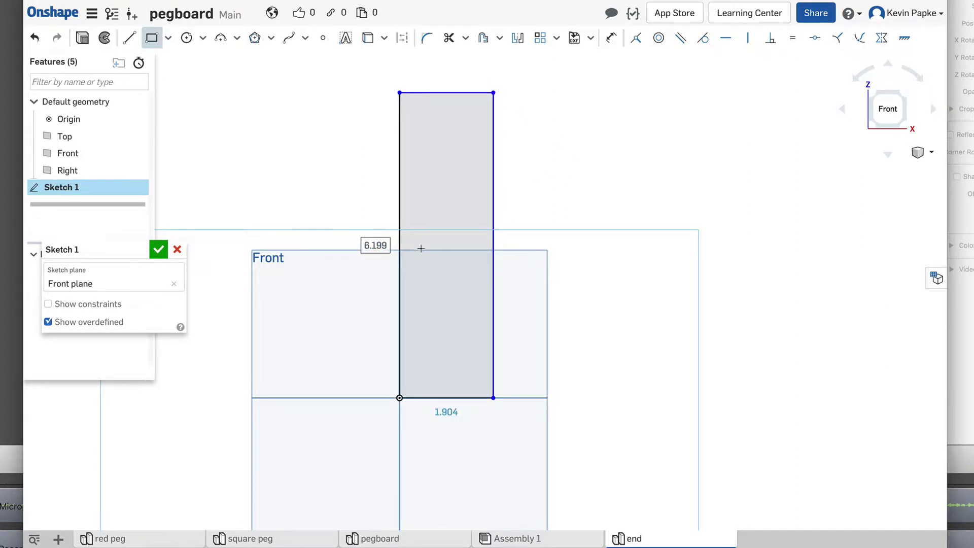
text(4)
key(Tab)
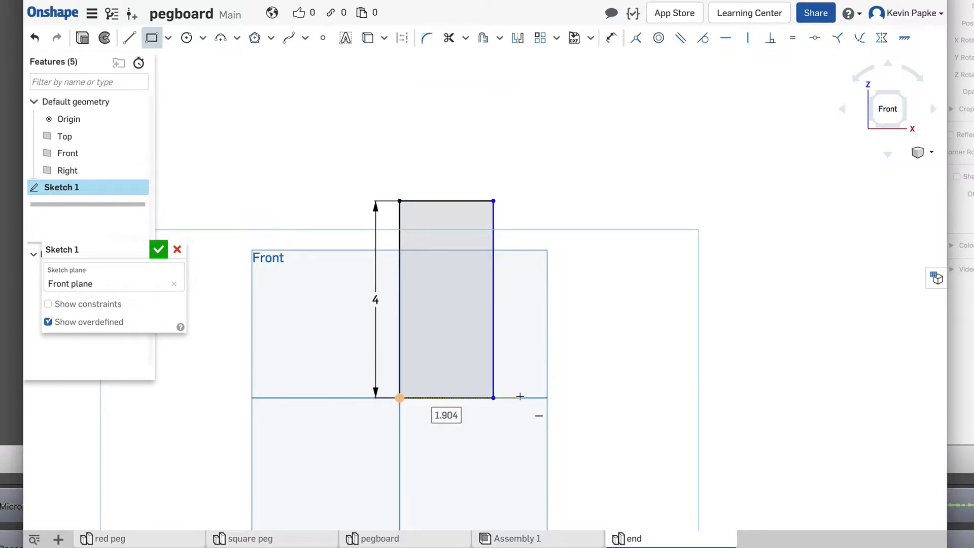
text(0.75)
key(Return)
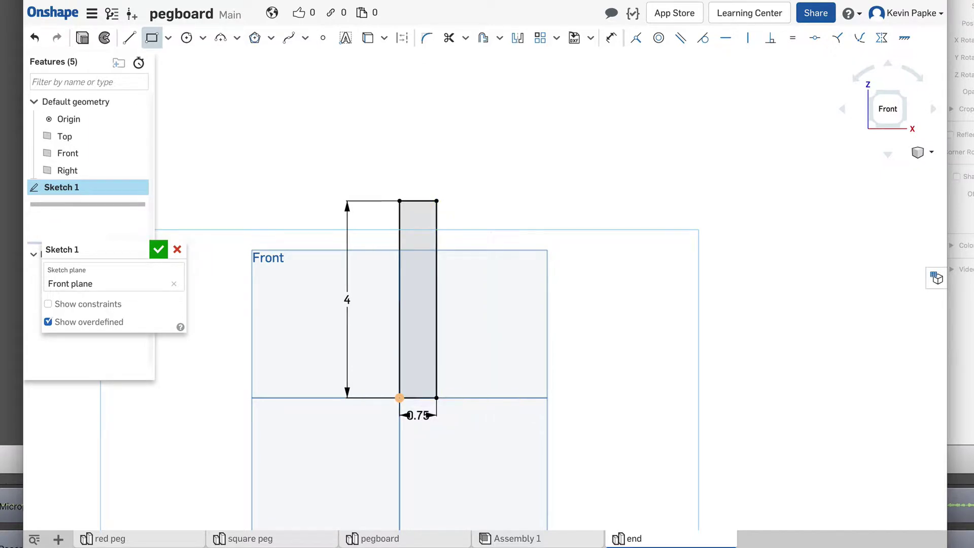
middle_drag(615, 374, 682, 335)
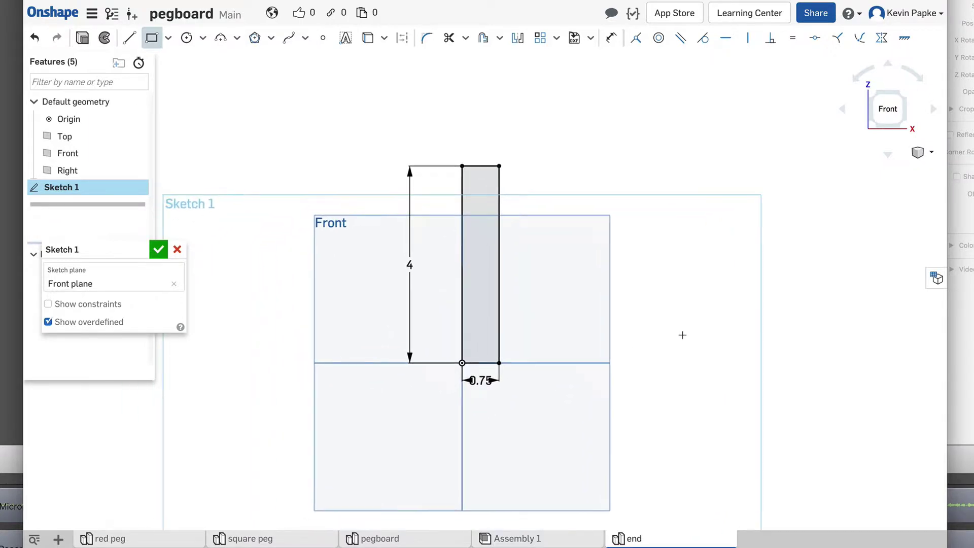
scroll(593, 230, up, 4)
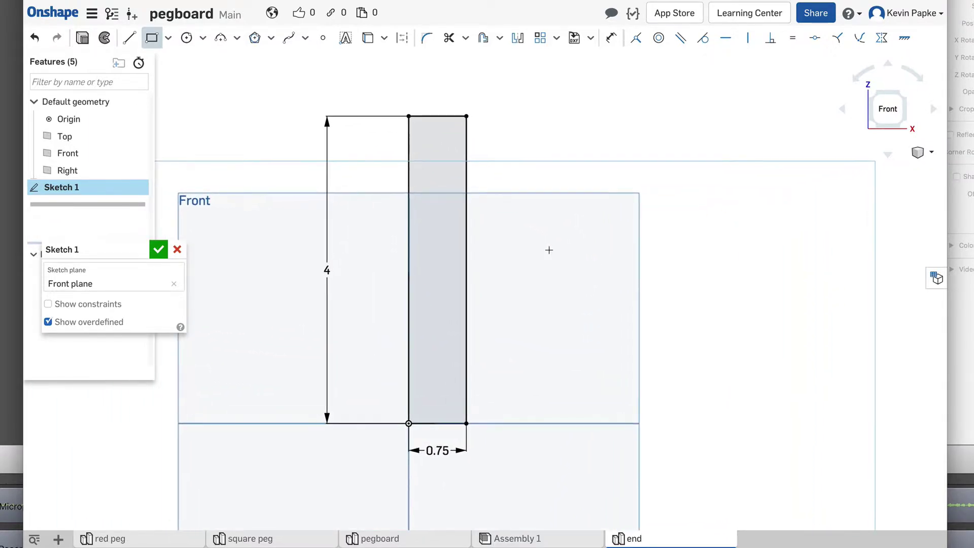
Try a small rectangle on the bar's left edge, then undo it.
scroll(549, 249, up, 1)
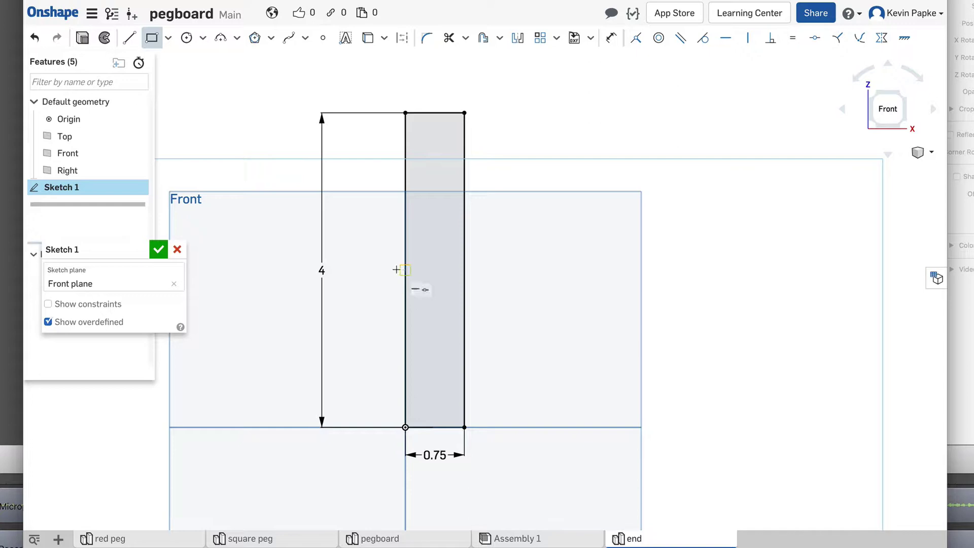
click(151, 38)
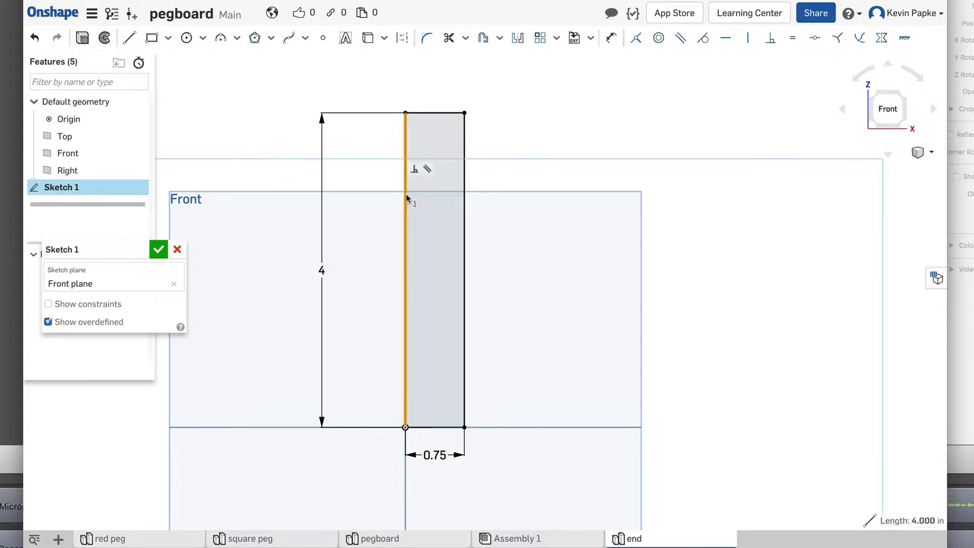
click(152, 39)
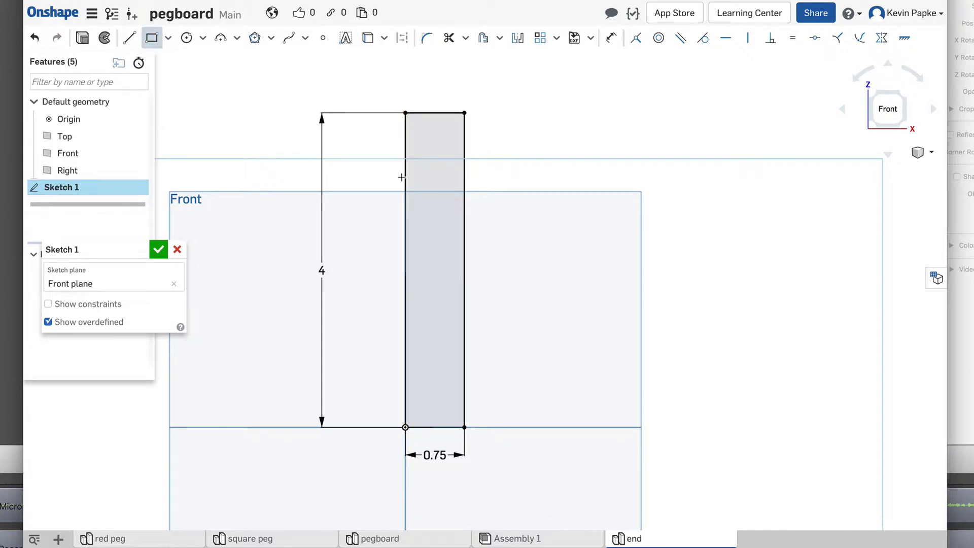
click(405, 202)
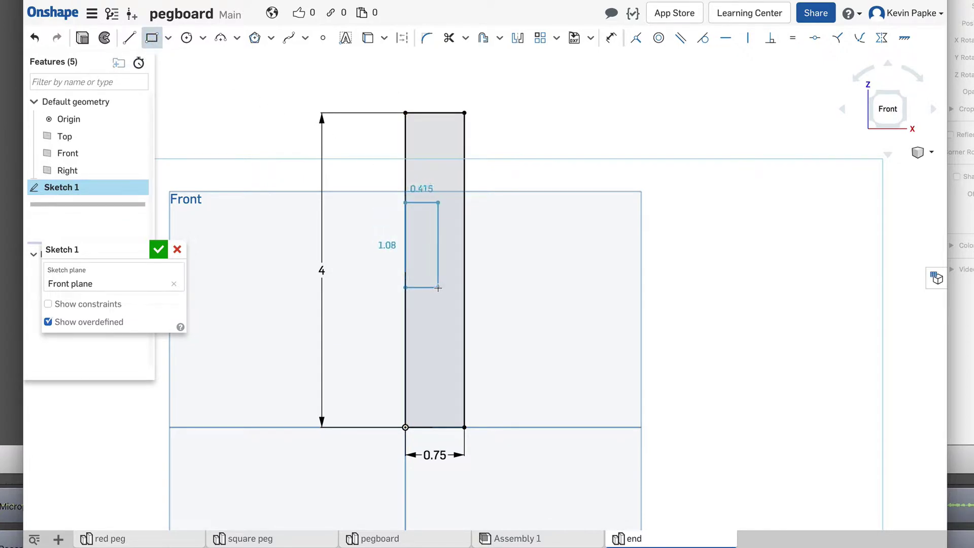
click(438, 287)
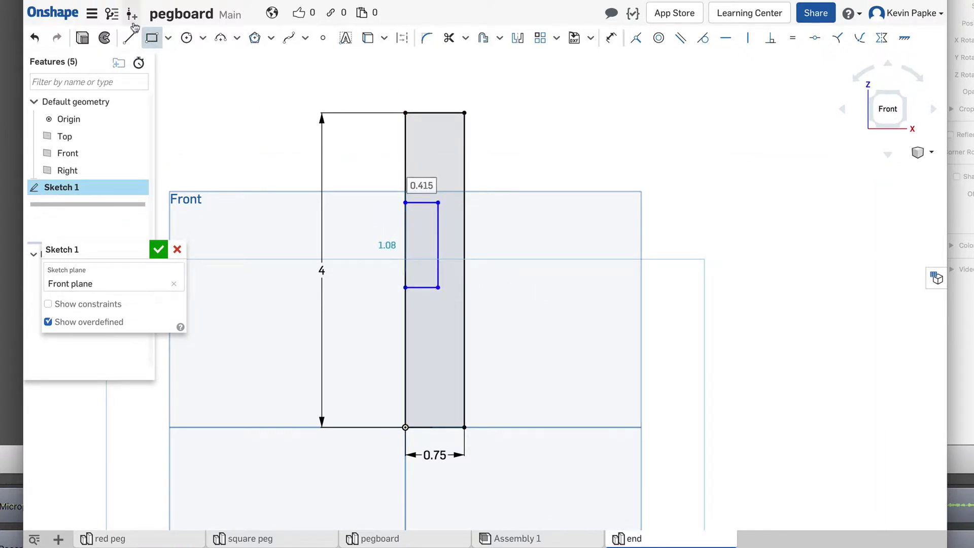
click(35, 38)
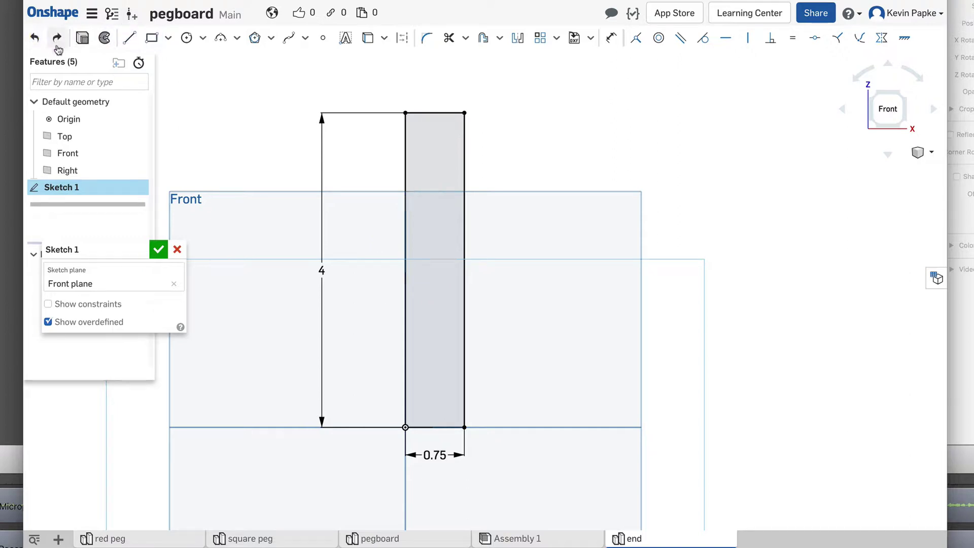
Draw a closed line notch against the left edge near the top.
click(130, 38)
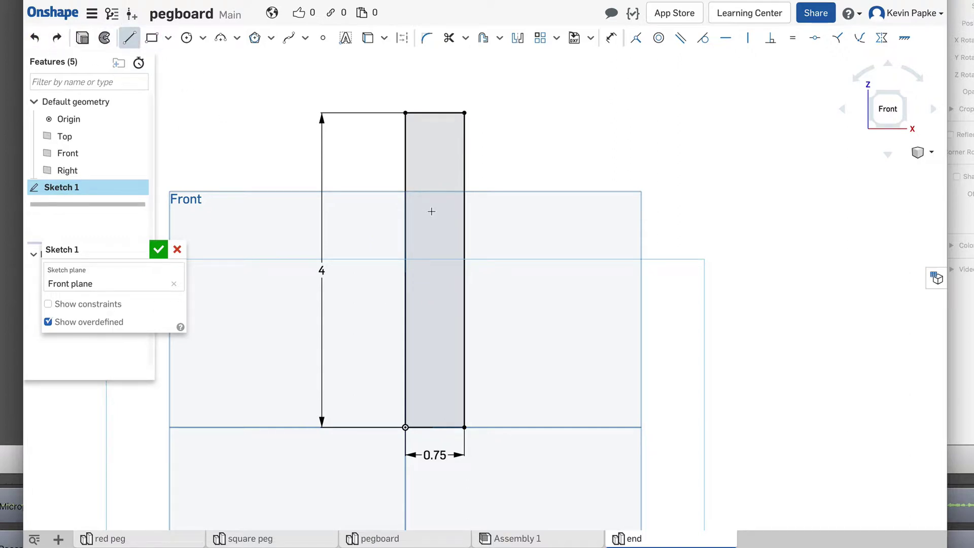
click(406, 184)
click(432, 184)
click(433, 257)
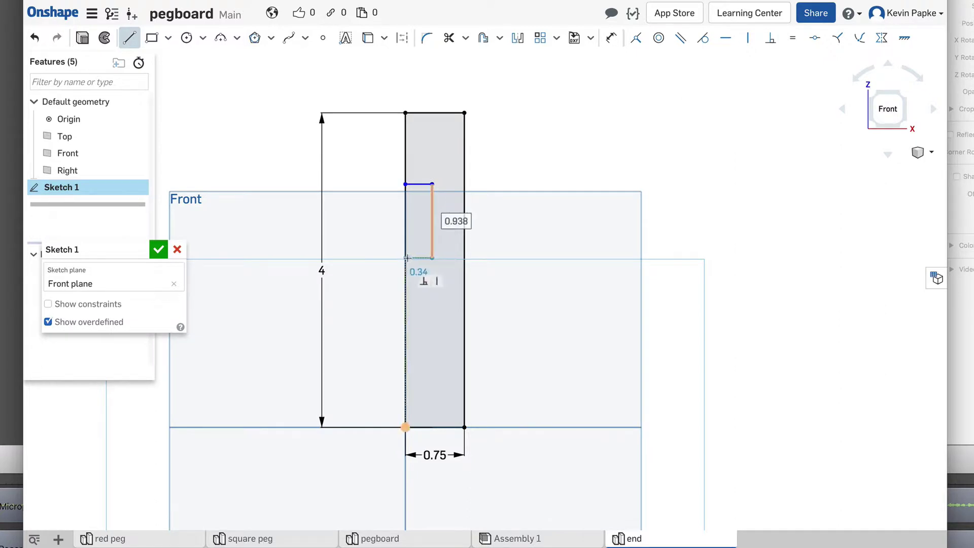
click(405, 258)
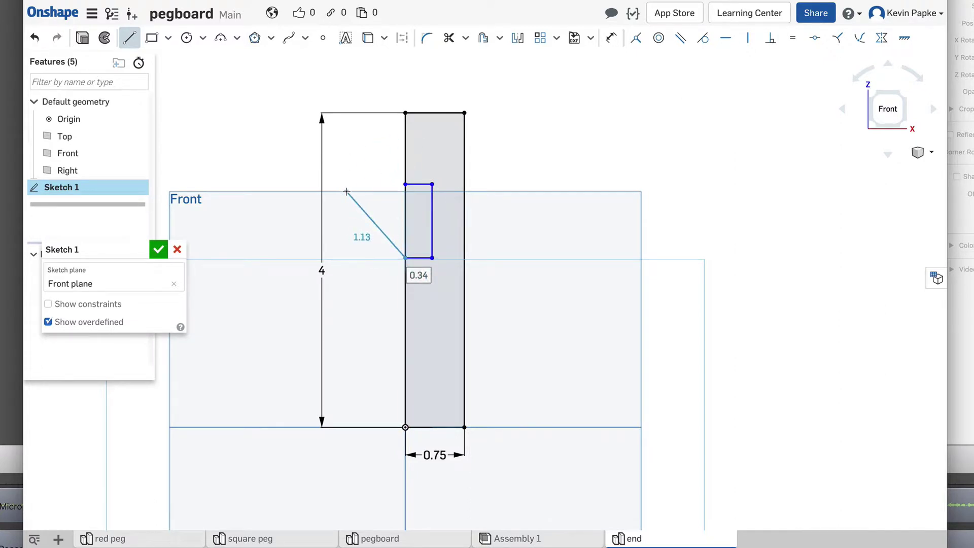
key(Escape)
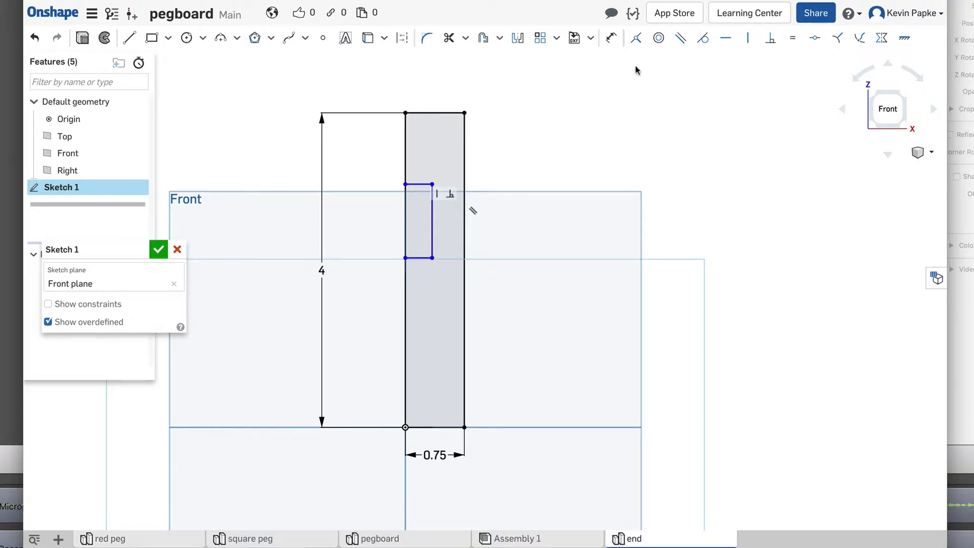
Dimension the notch 0.375 wide and 0.75 tall.
click(611, 39)
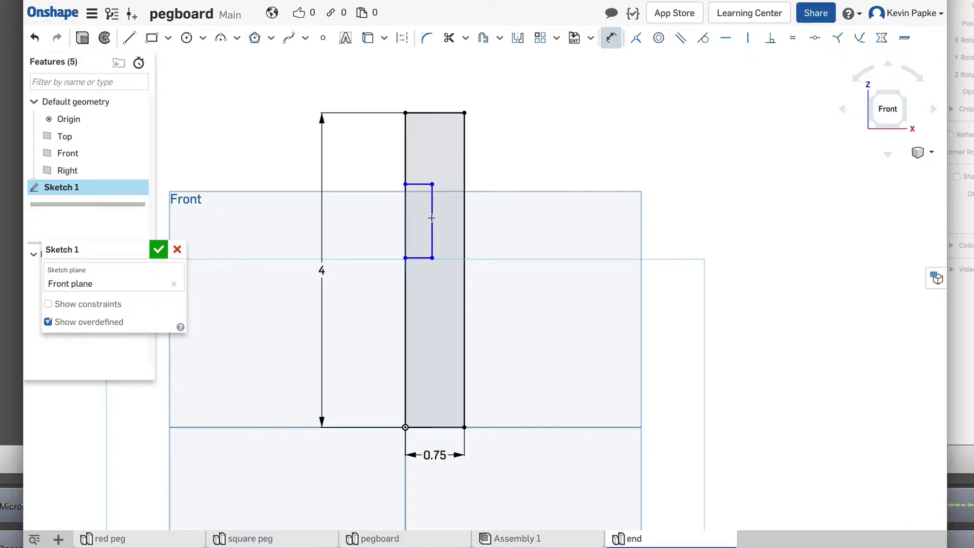
click(419, 184)
click(372, 91)
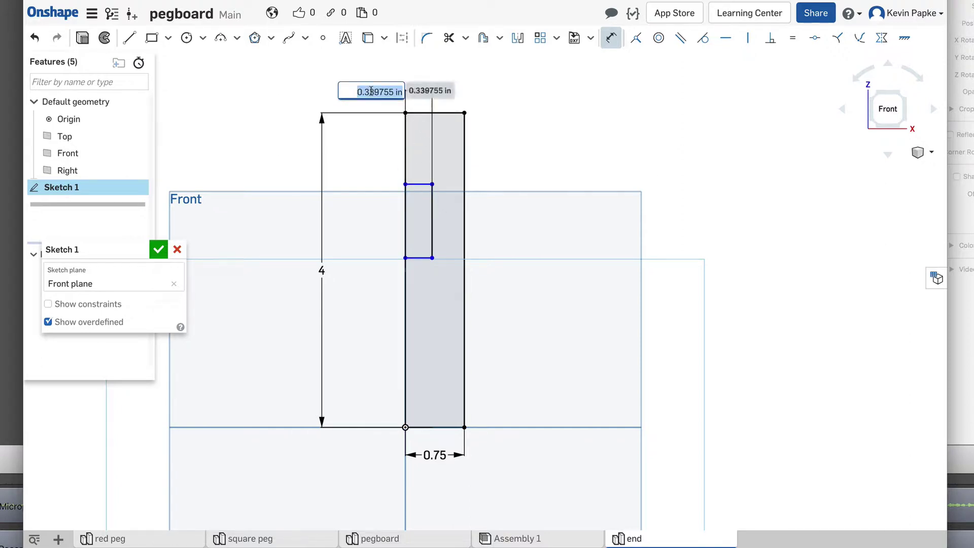
key(BackSpace)
text(.375)
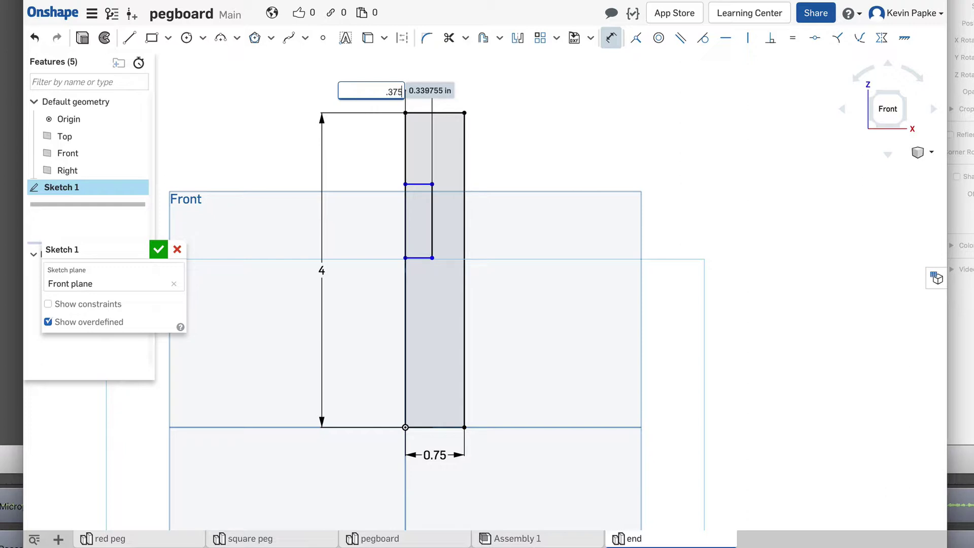
key(Return)
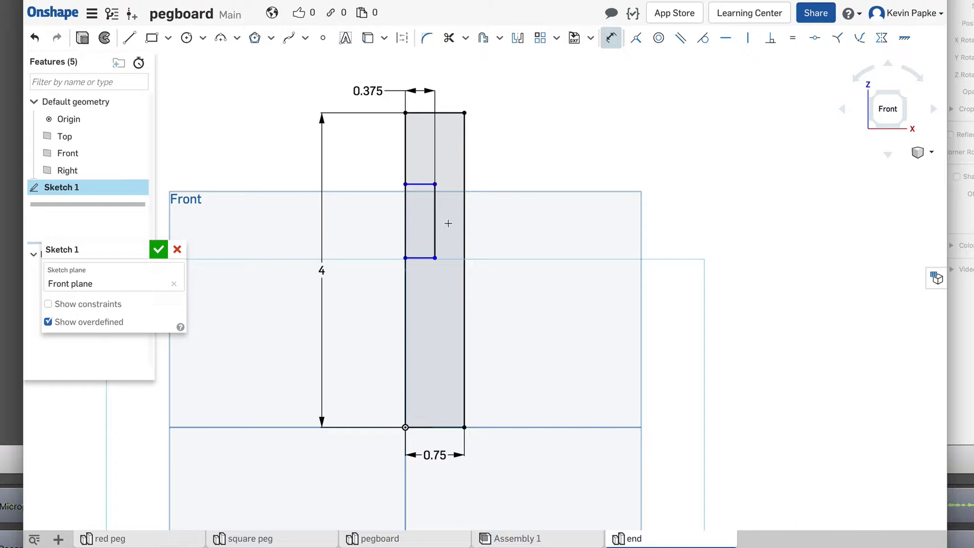
click(416, 184)
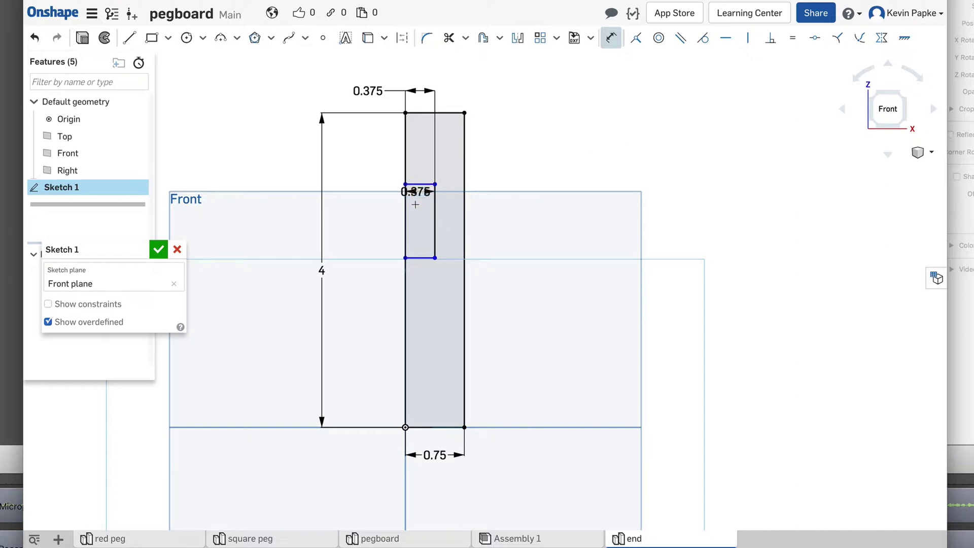
click(419, 258)
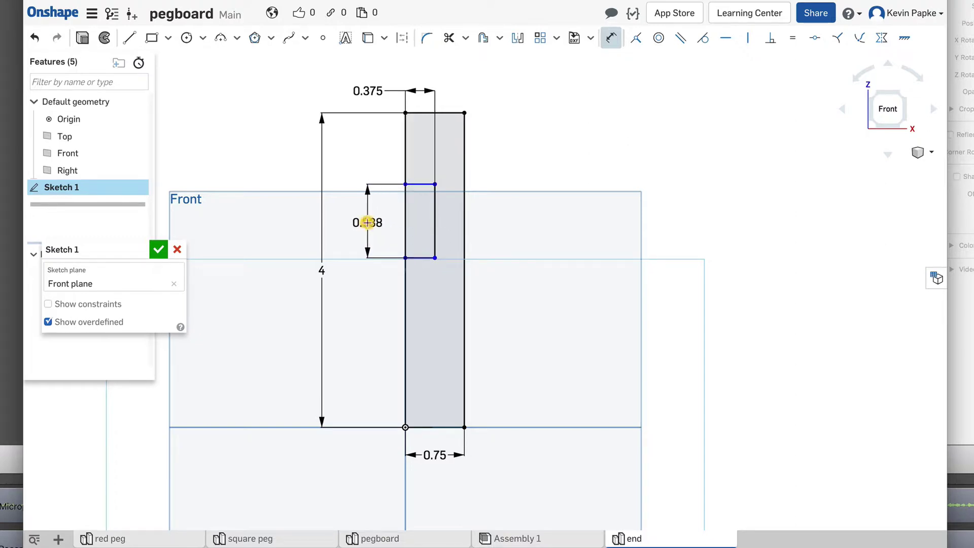
click(368, 223)
key(BackSpace)
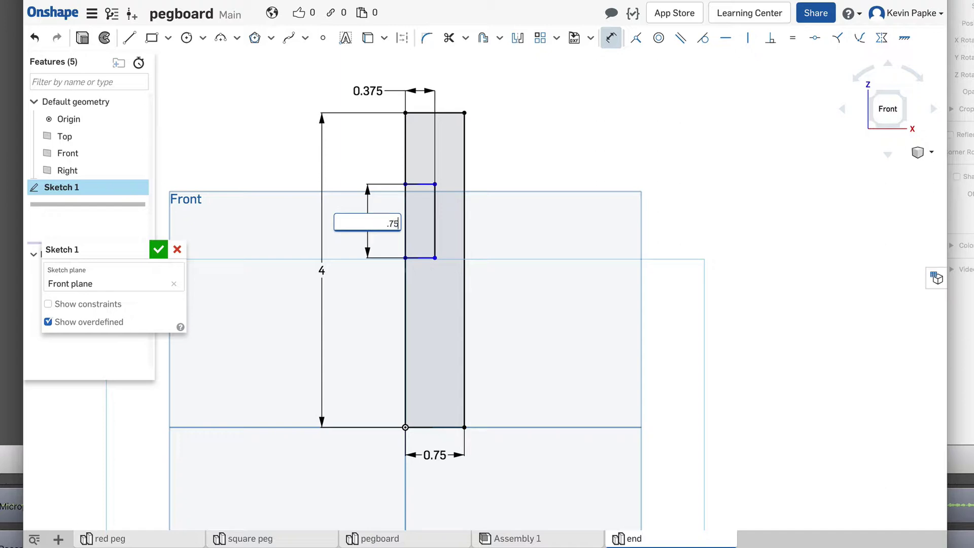
key(Return)
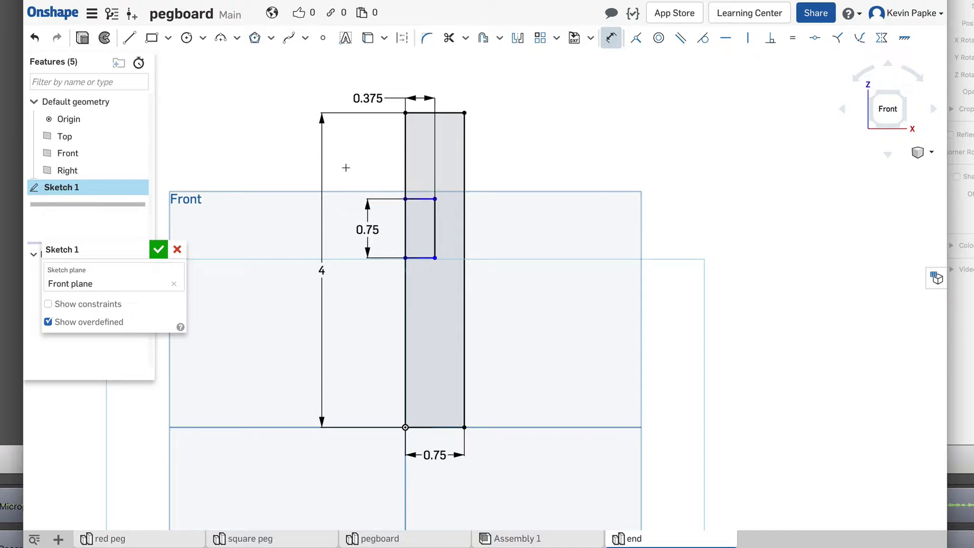
Position the notch's top edge 3 in above the origin.
click(419, 199)
click(406, 427)
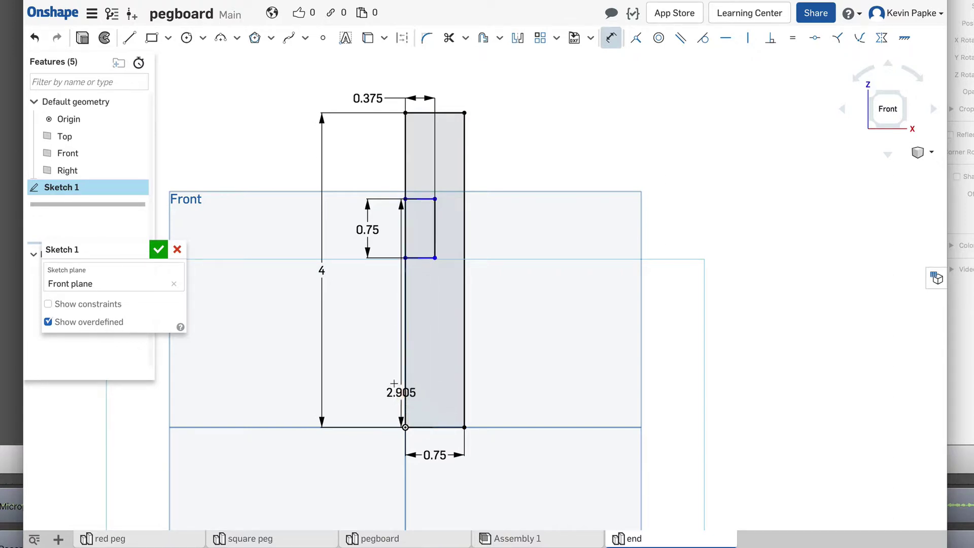
click(349, 298)
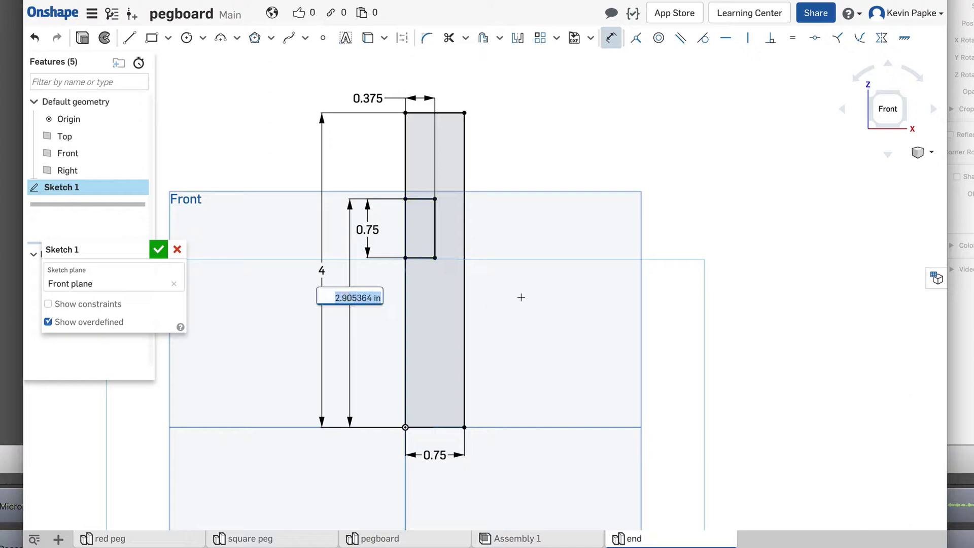
text(3)
key(Return)
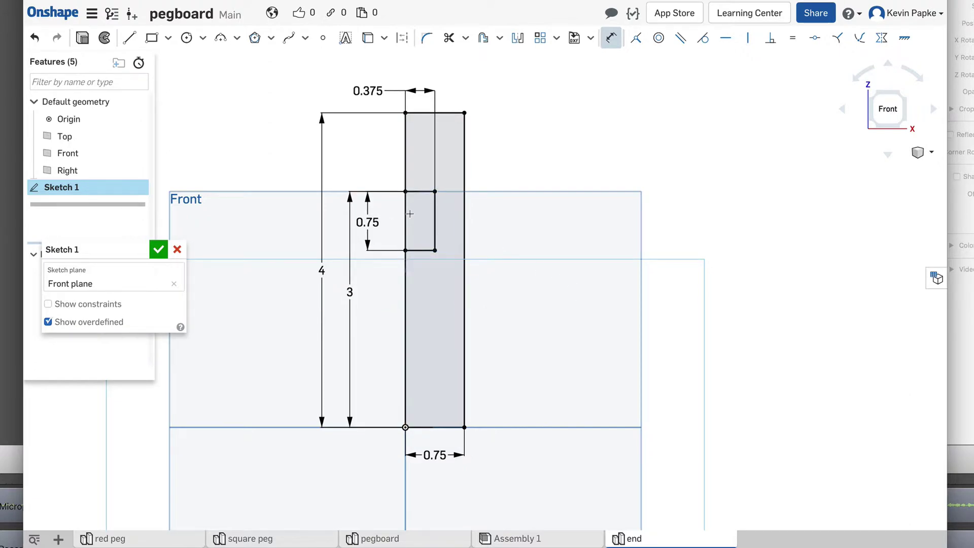
Trim the left bar edge spanning the notch so it opens sideways.
click(449, 37)
click(405, 218)
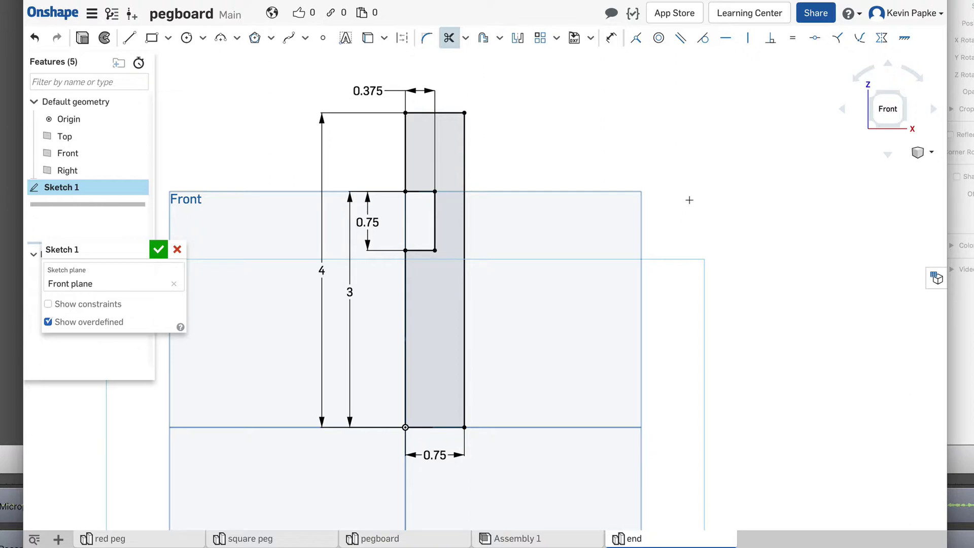
right_drag(727, 197, 687, 220)
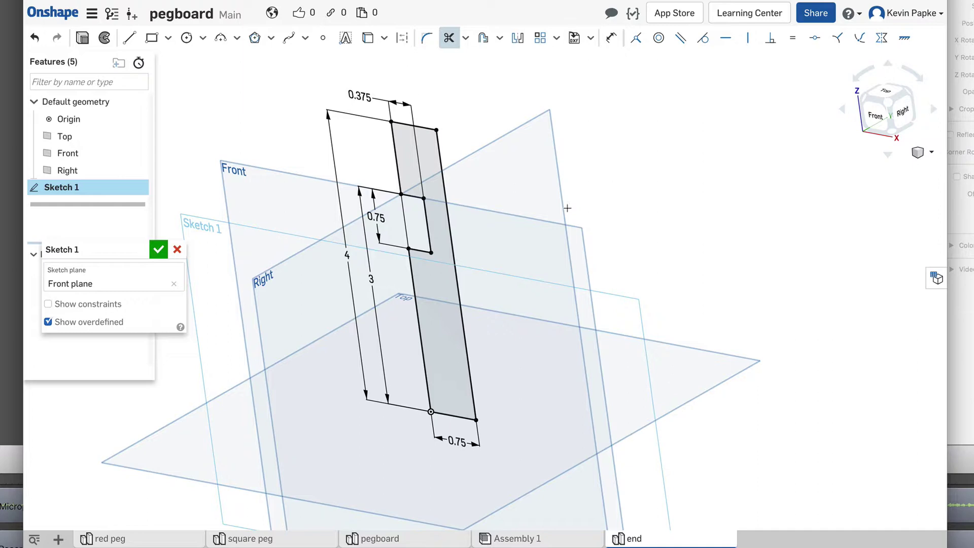
Extrude the notched sketch 3 in deep into Part 1.
click(83, 38)
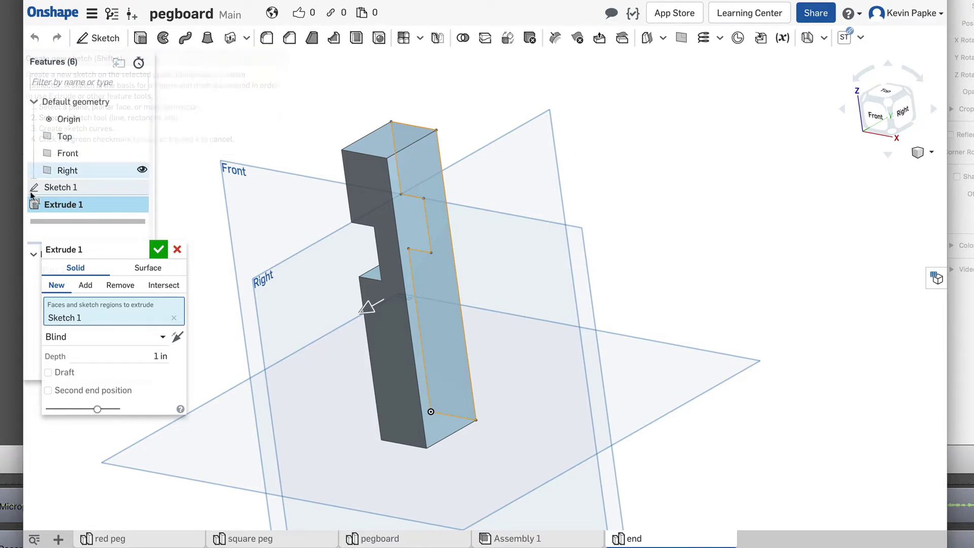
click(145, 356)
text(3)
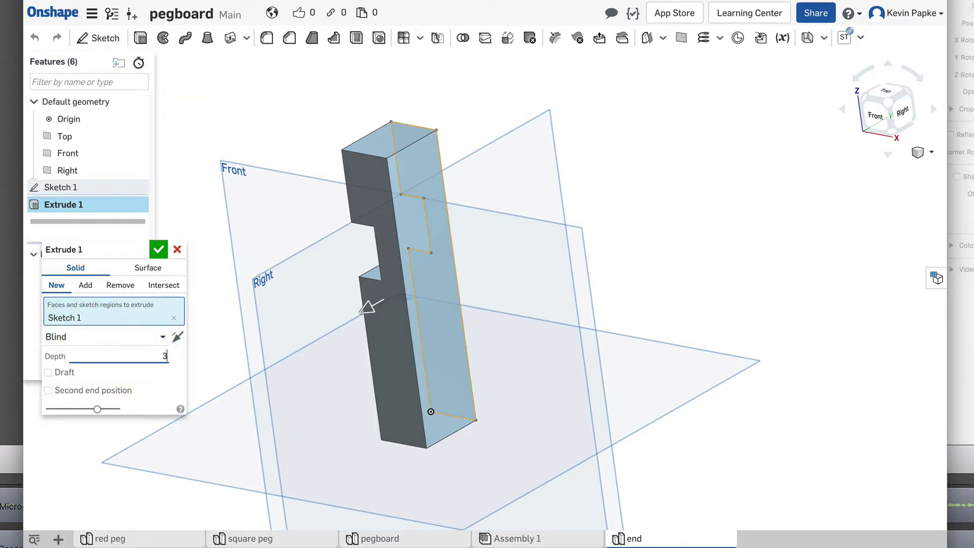
key(Return)
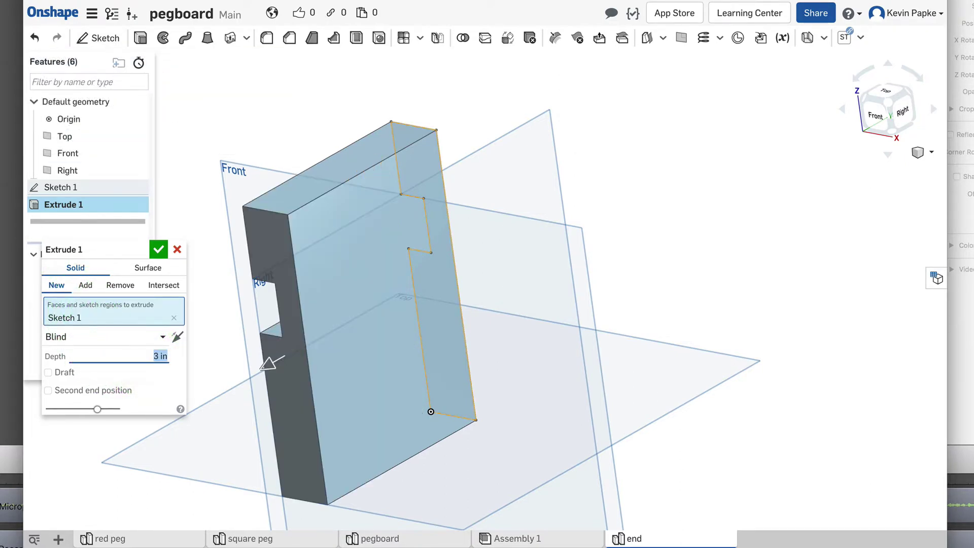
click(160, 253)
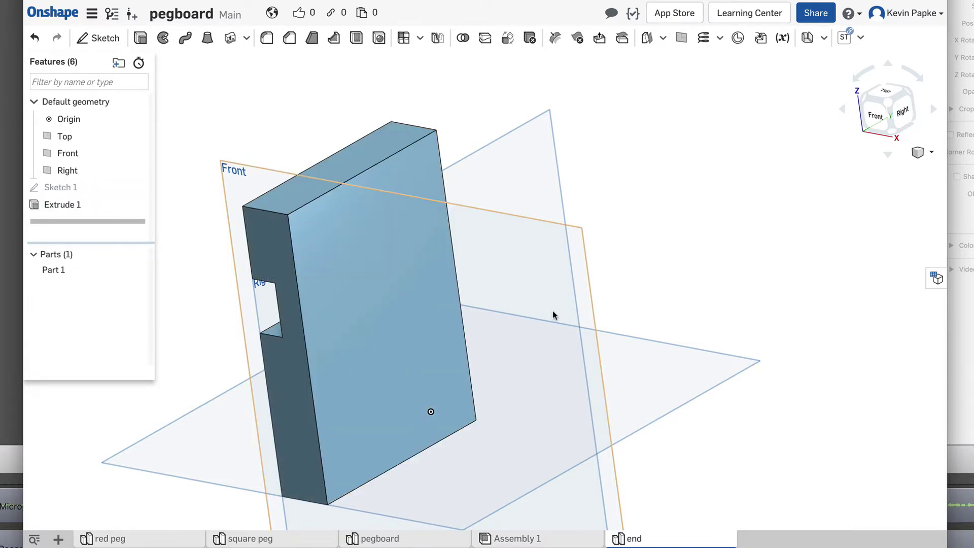
right_drag(582, 314, 683, 311)
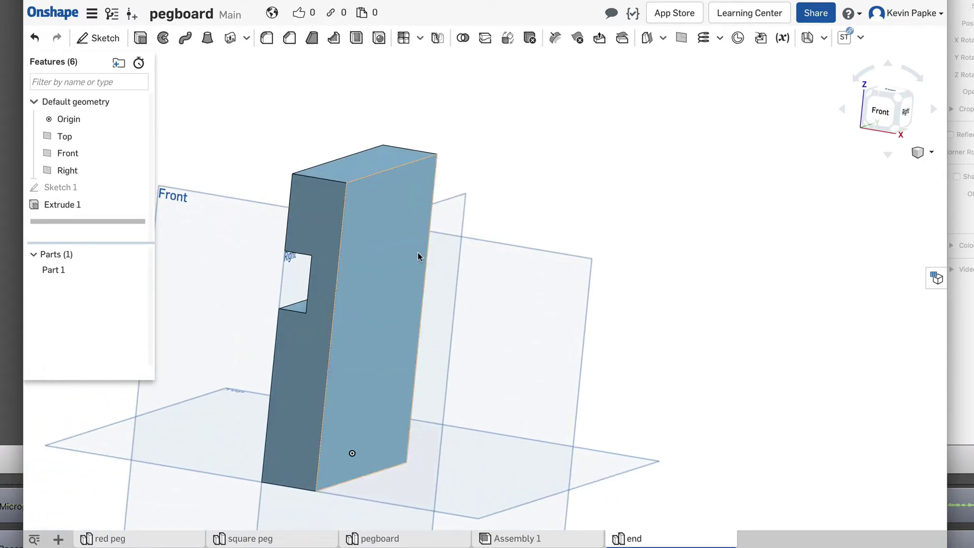
Set Part 1's appearance to green (5FA73D).
right_click(321, 222)
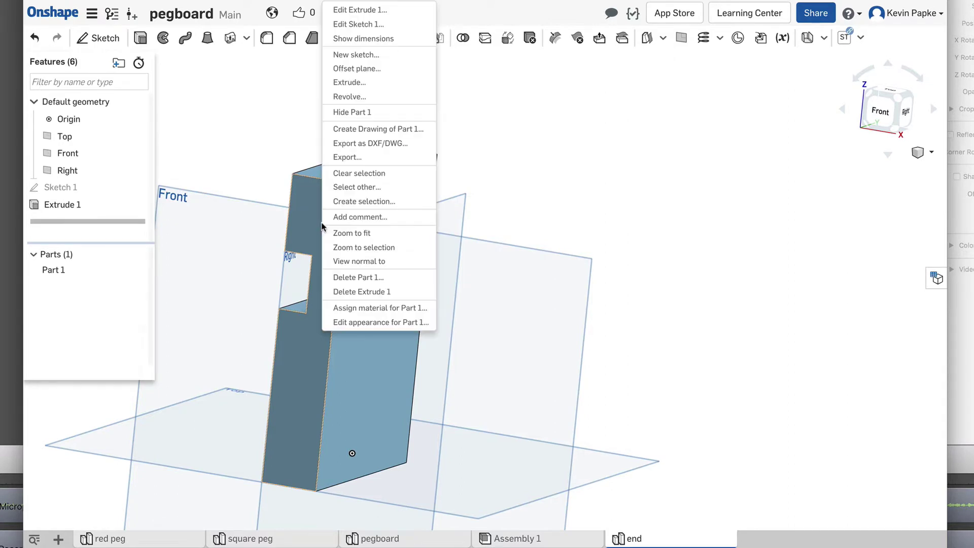
click(368, 323)
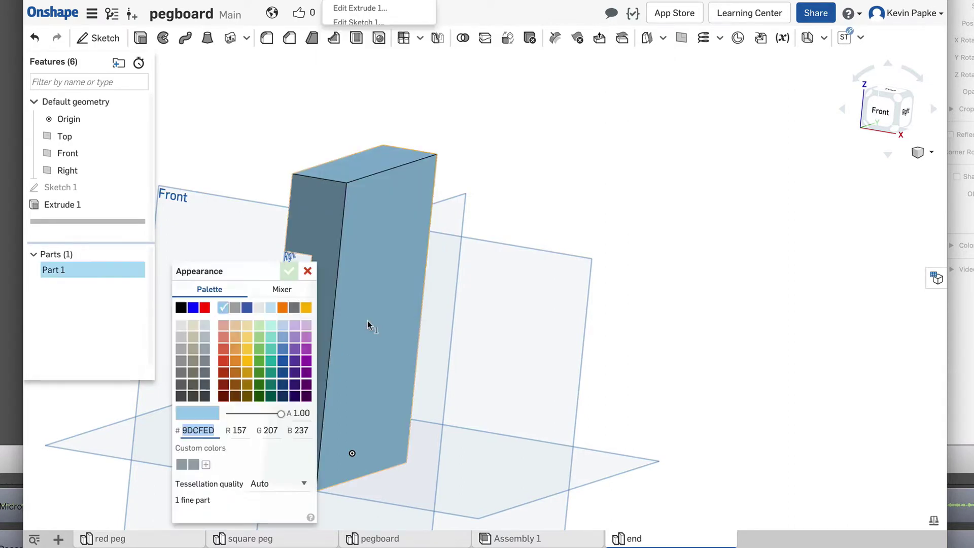
click(259, 364)
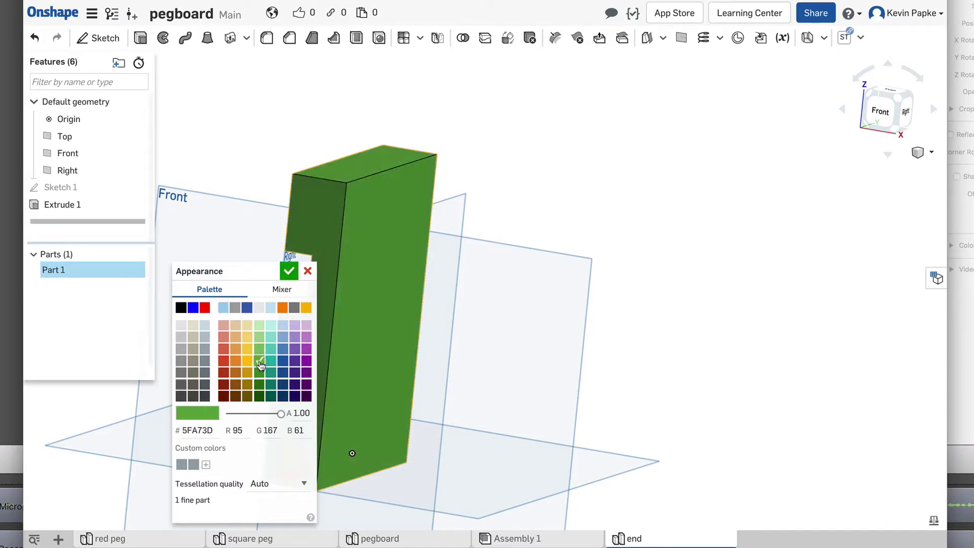
click(289, 271)
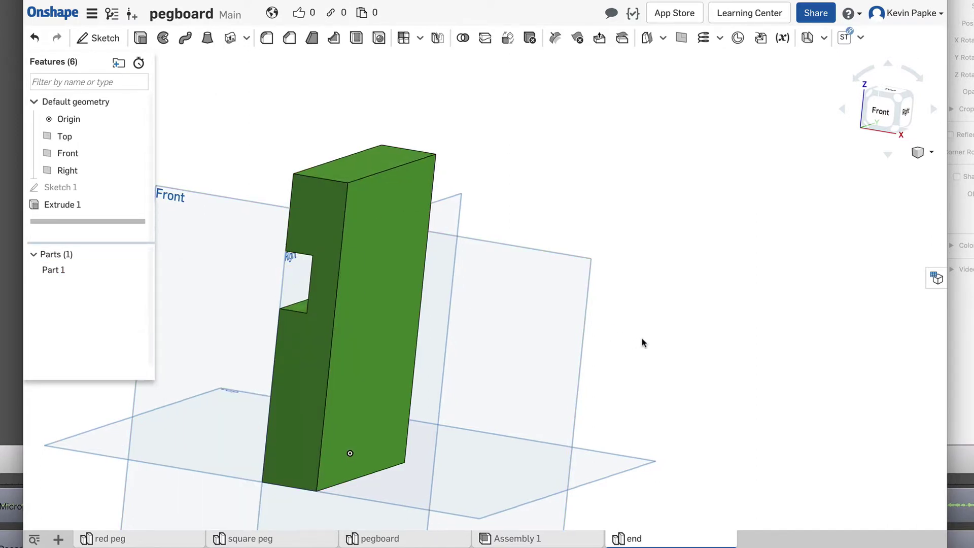
right_drag(642, 341, 670, 349)
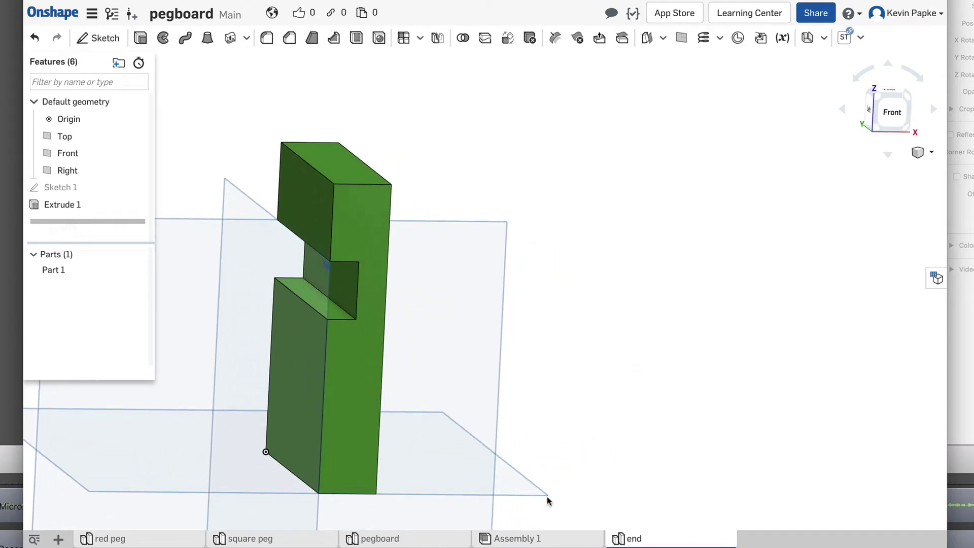
Insert two 'end' parts into Assembly 1, one beyond each pegboard end.
click(530, 541)
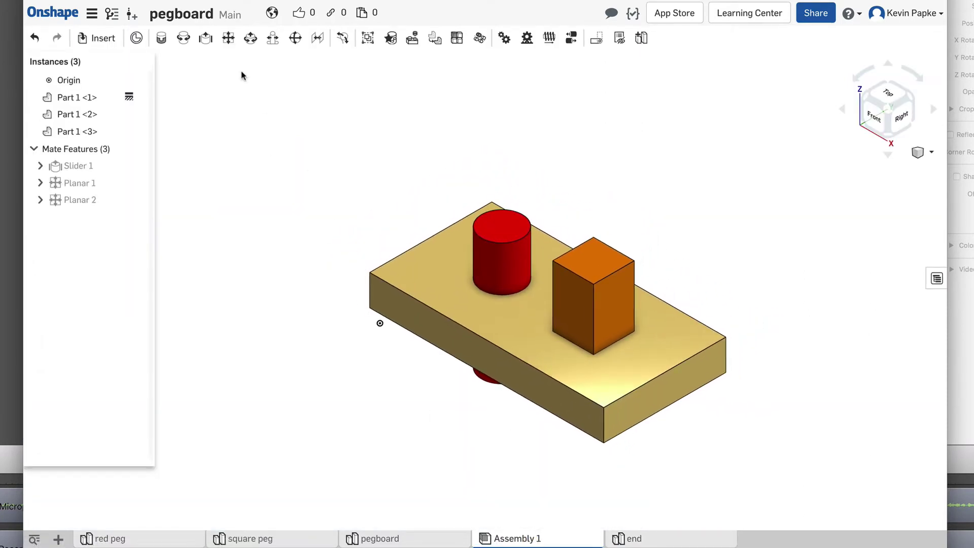
click(96, 39)
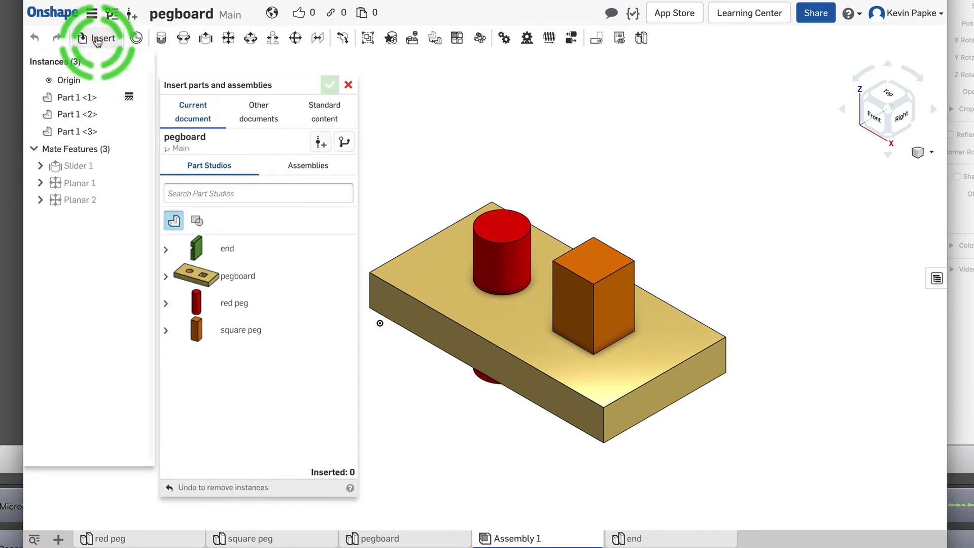
click(196, 252)
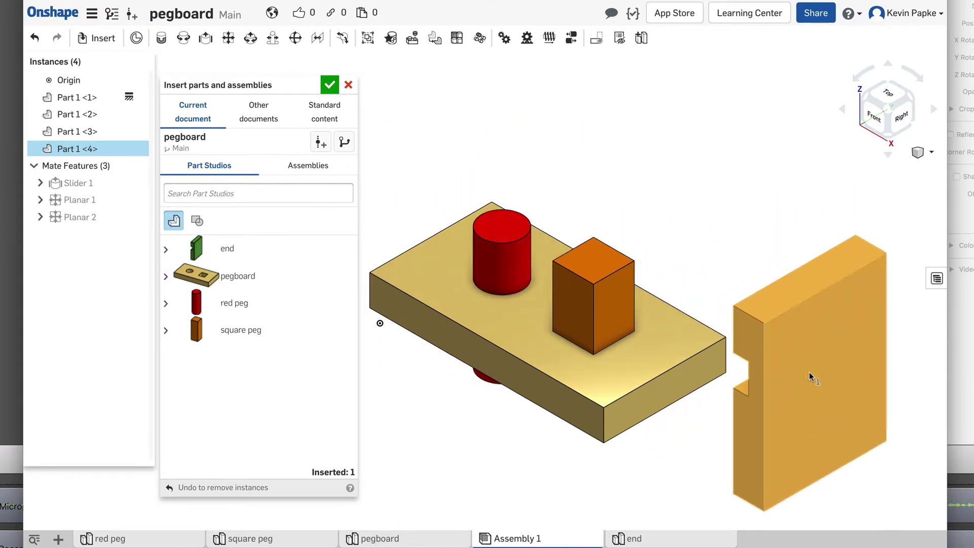
click(809, 372)
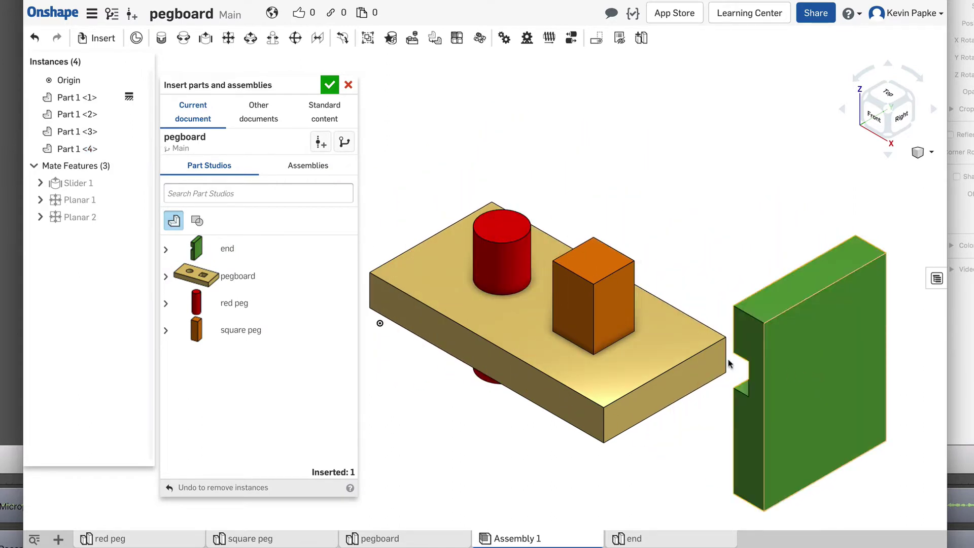
click(228, 248)
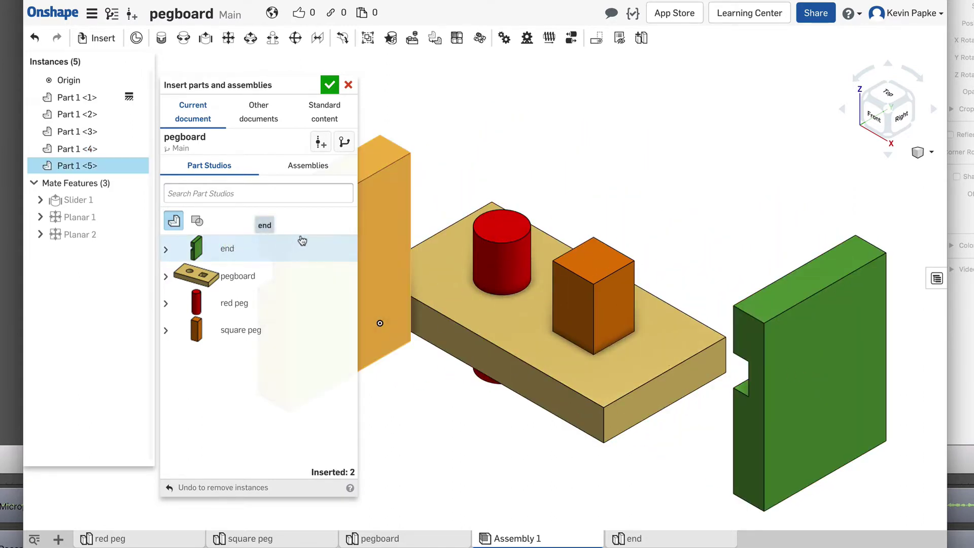
click(409, 190)
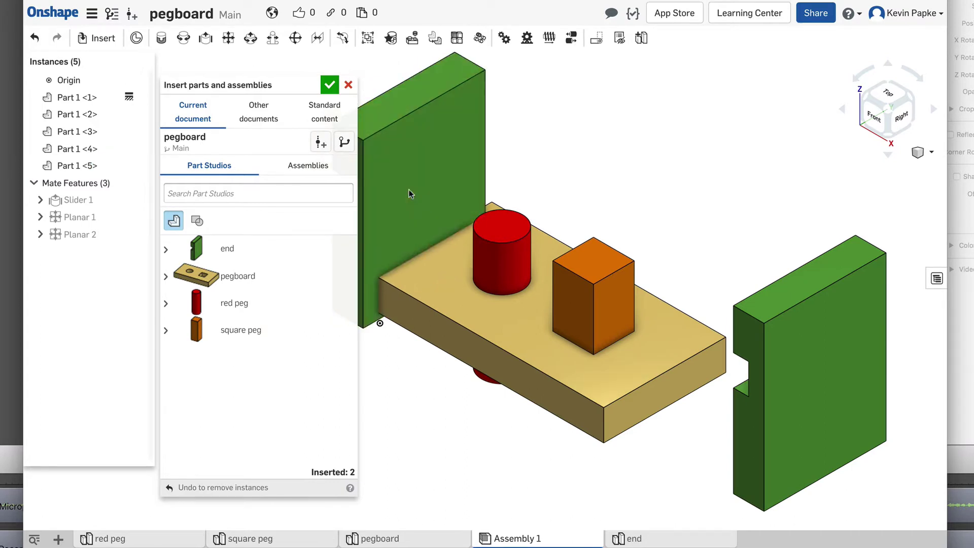
click(331, 87)
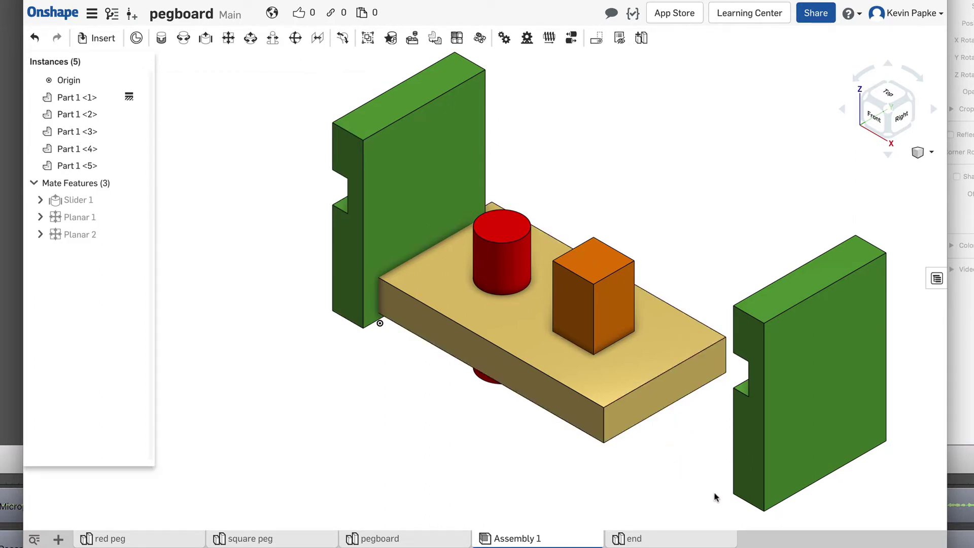
Start a Fastened mate from the tan board's end-face mate connector.
middle_drag(715, 497, 644, 424)
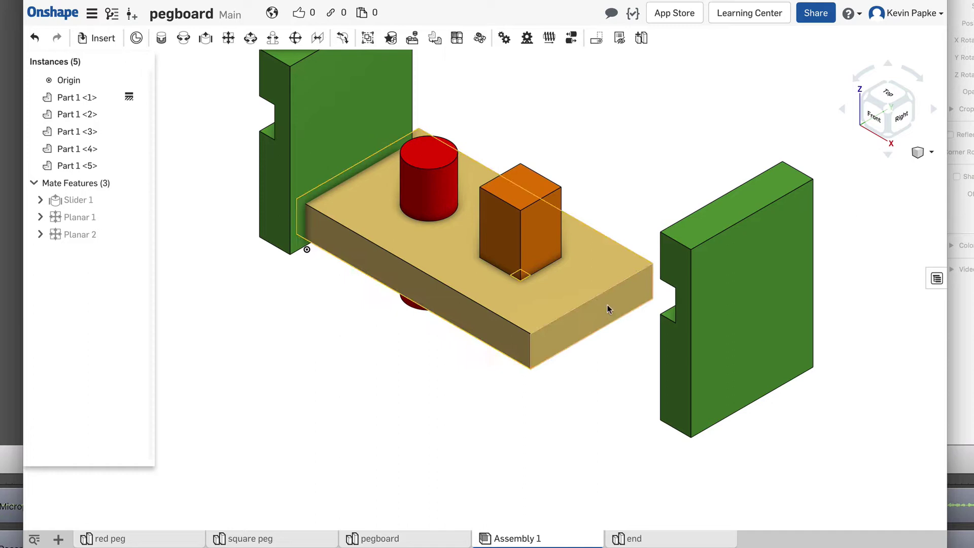
click(581, 319)
right_drag(584, 324, 739, 426)
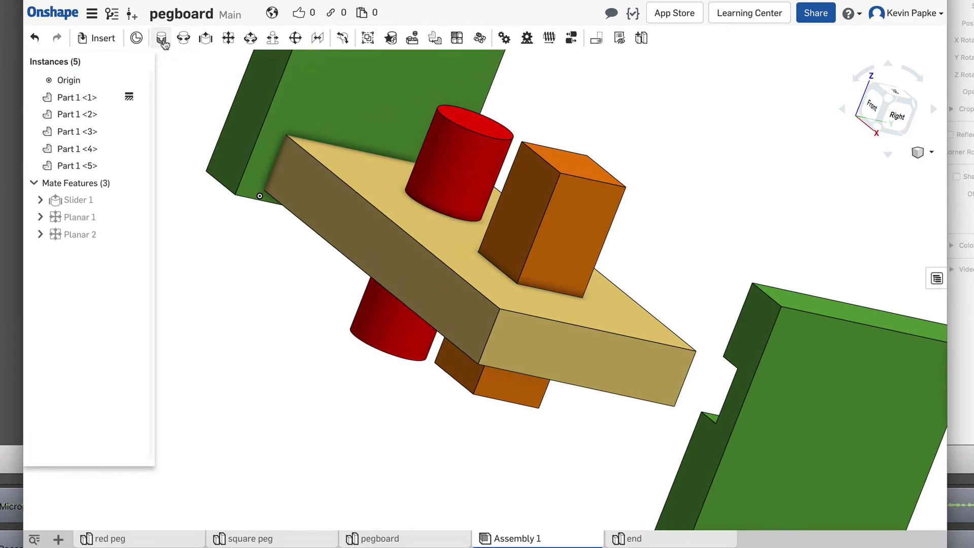
click(162, 40)
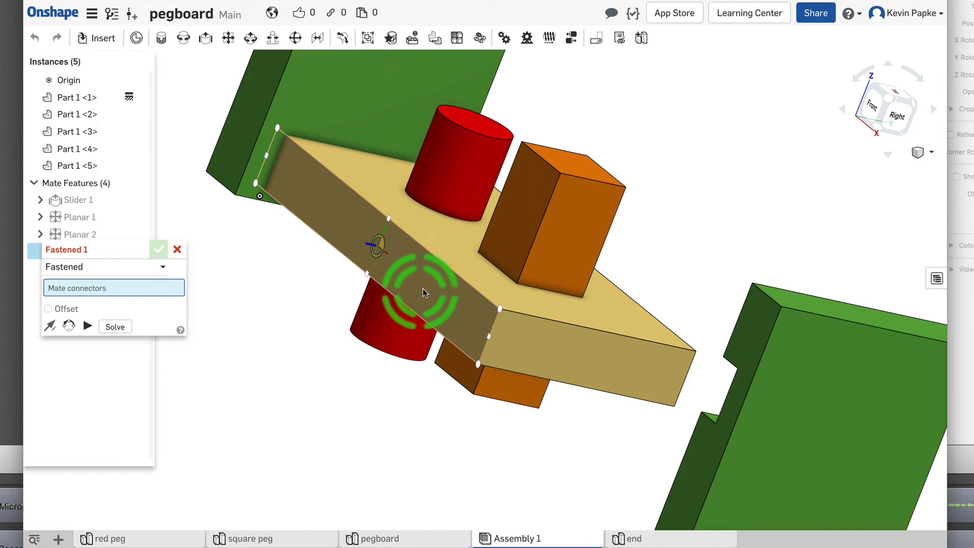
click(588, 358)
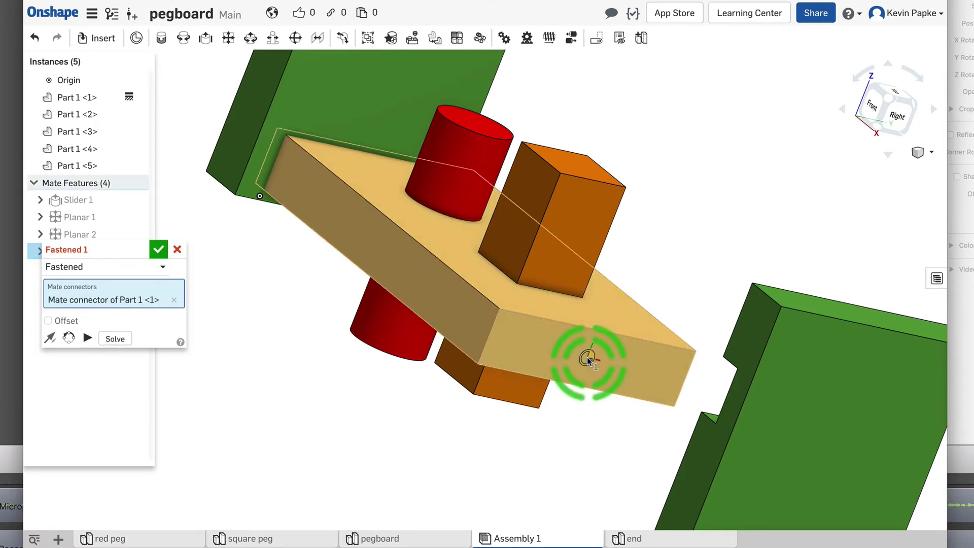
Seat the board in the right end piece's notch connector on Part 1 <4>, completing Fastened 1.
right_drag(615, 442, 329, 320)
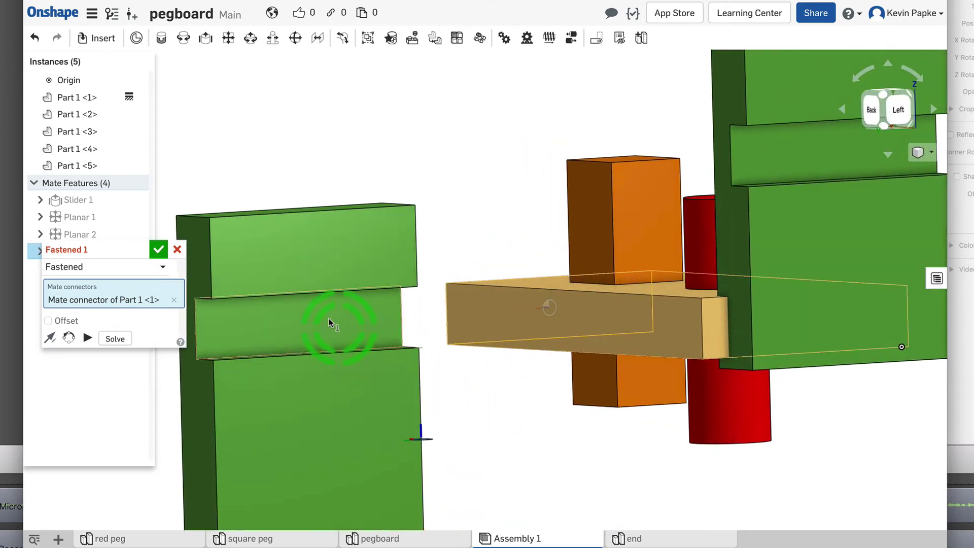
scroll(301, 323, up, 5)
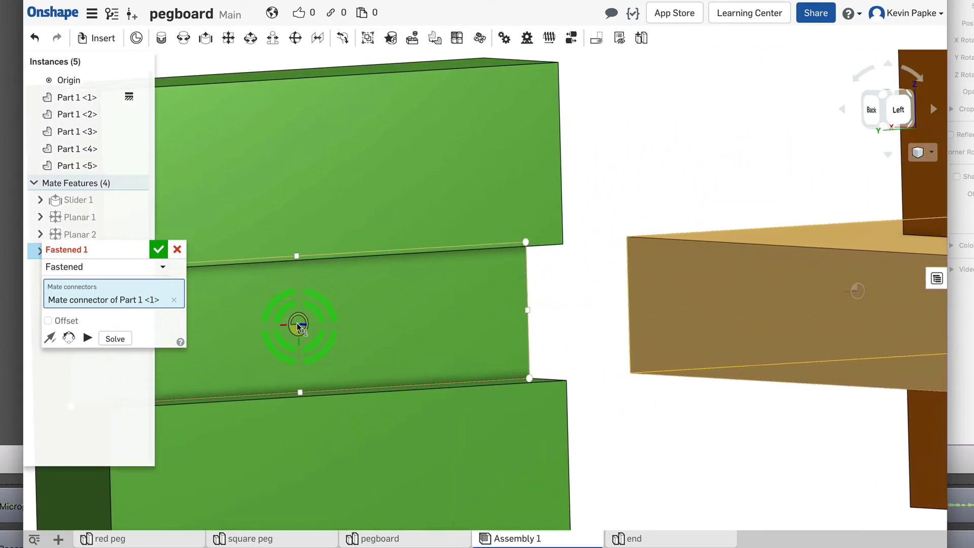
click(298, 327)
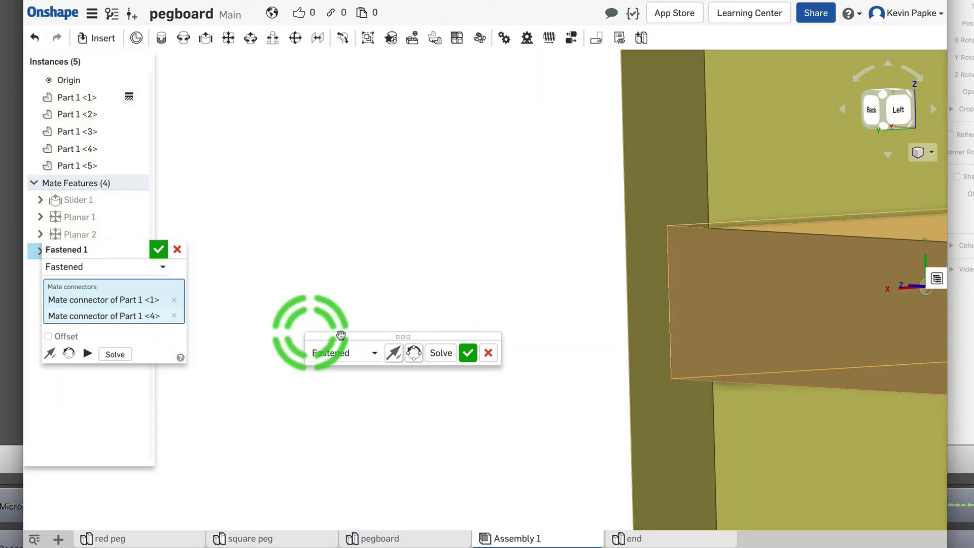
right_drag(579, 451, 467, 358)
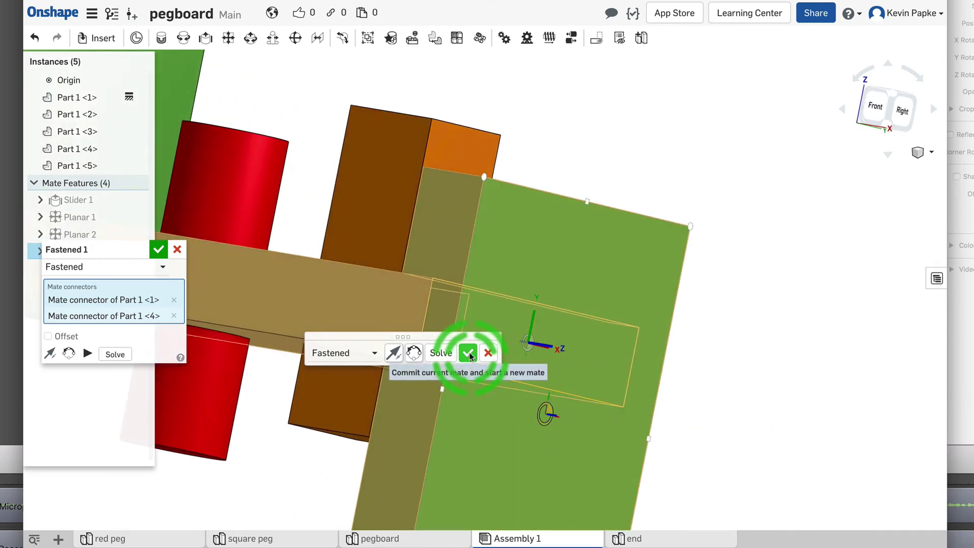
click(467, 353)
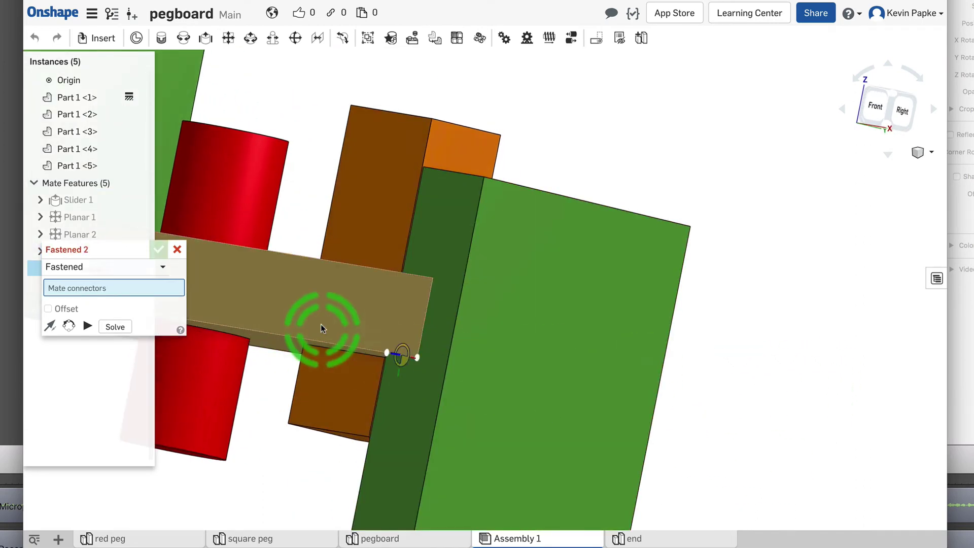
click(178, 253)
Rotate the left green end piece, Part 1 <5>, exactly 180° so its notch faces the board.
right_drag(449, 328, 370, 279)
click(379, 263)
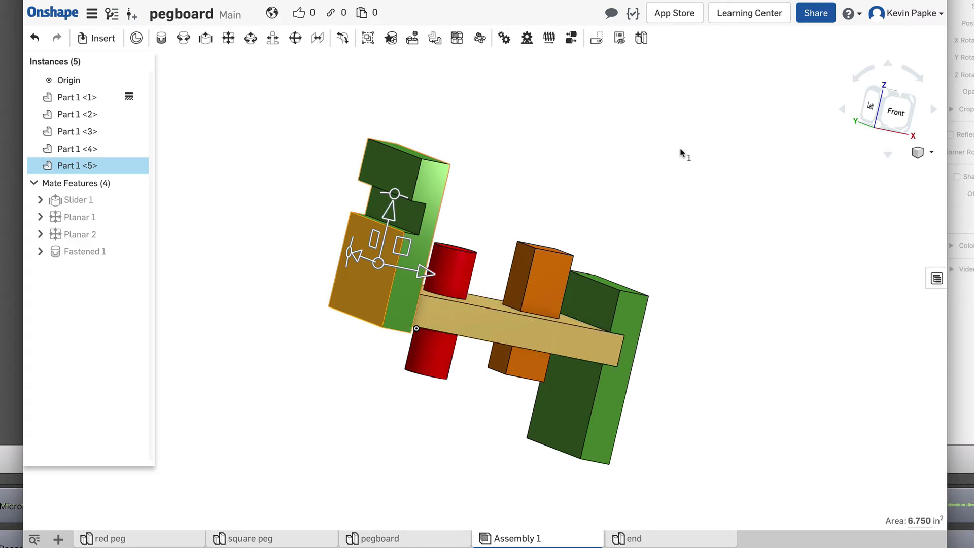
right_drag(680, 152, 573, 168)
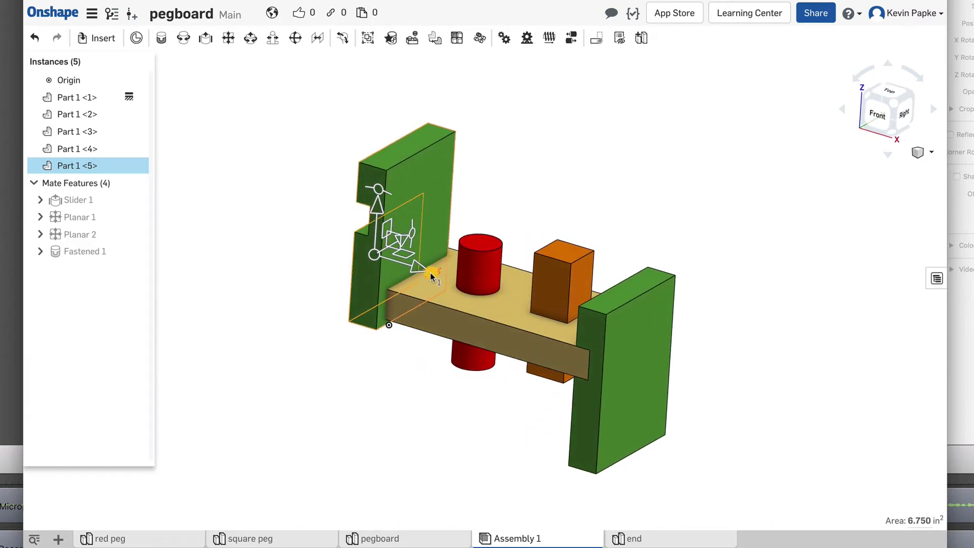
drag(431, 276, 315, 276)
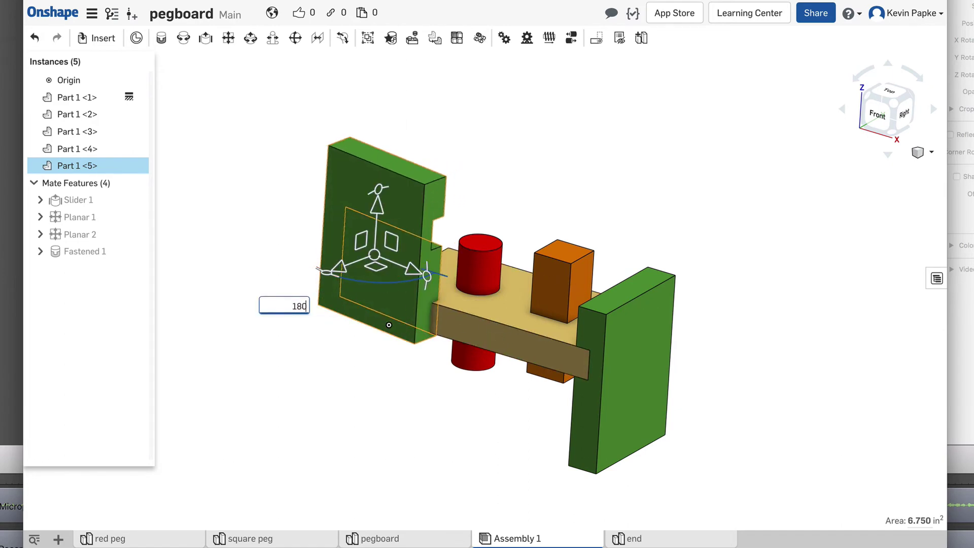
key(Return)
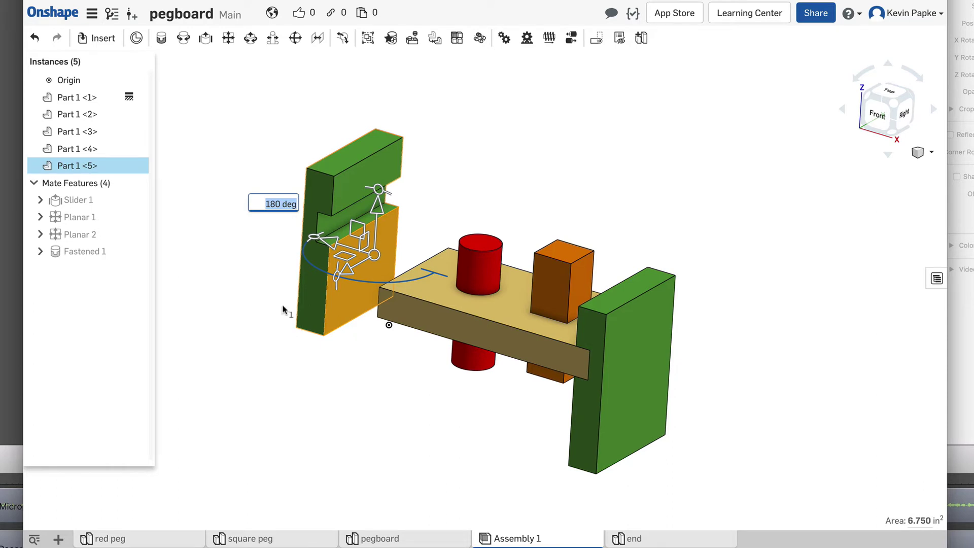
click(214, 260)
key(Left)
key(Left)
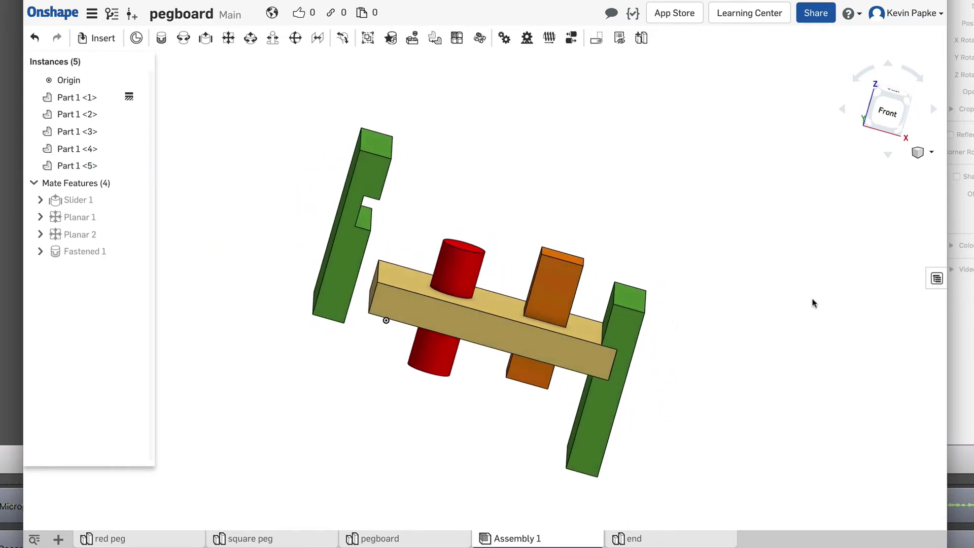
Start a Fastened mate from the notch connector on the left end piece, Part 1 <5>.
right_drag(811, 298, 750, 300)
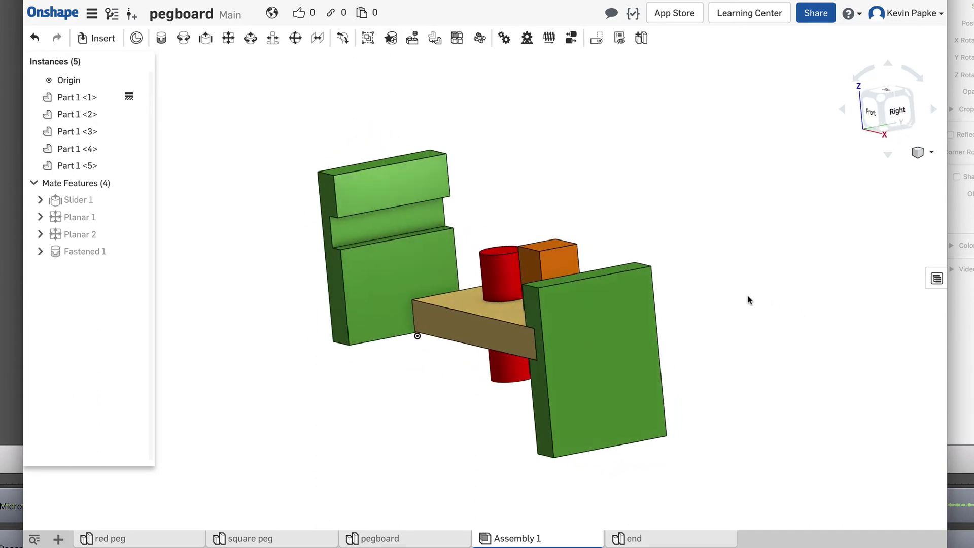
scroll(385, 223, up, 6)
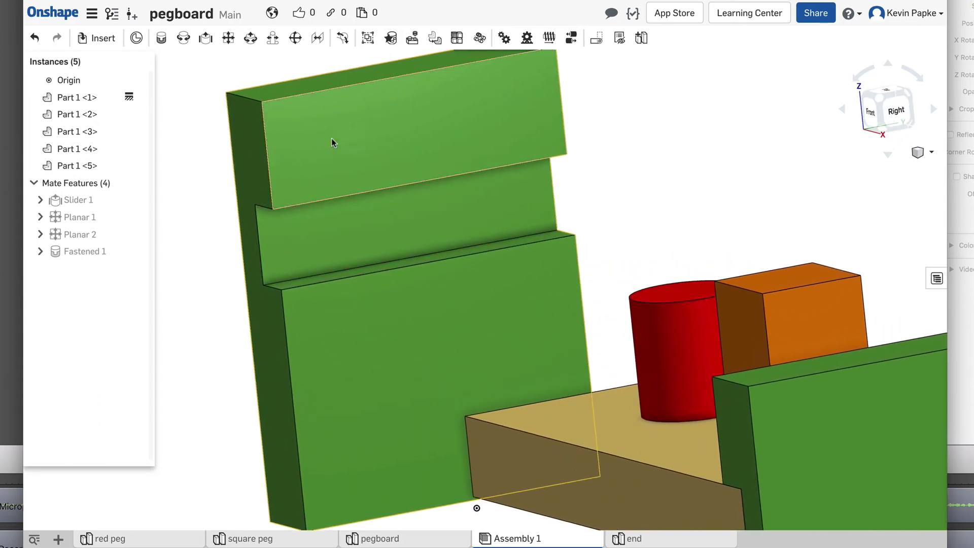
click(162, 39)
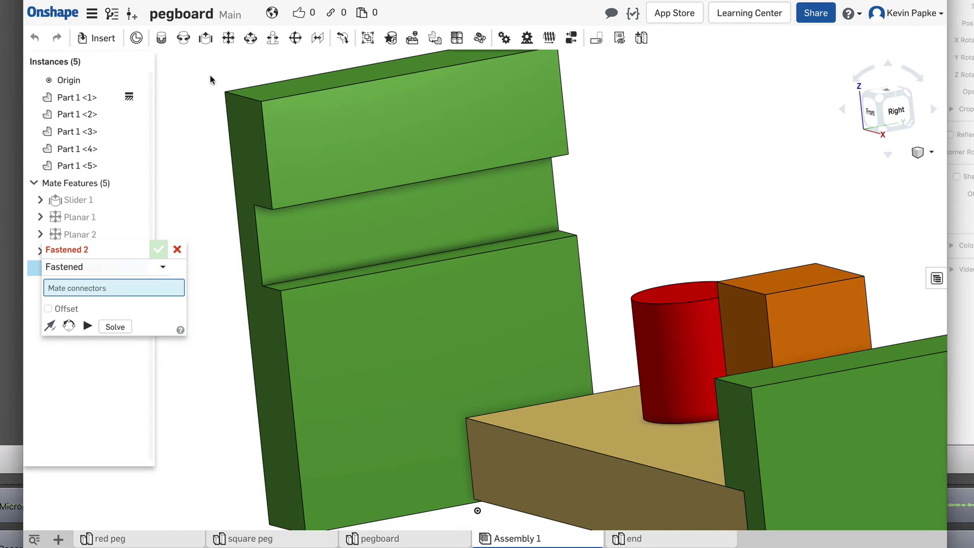
scroll(408, 223, up, 5)
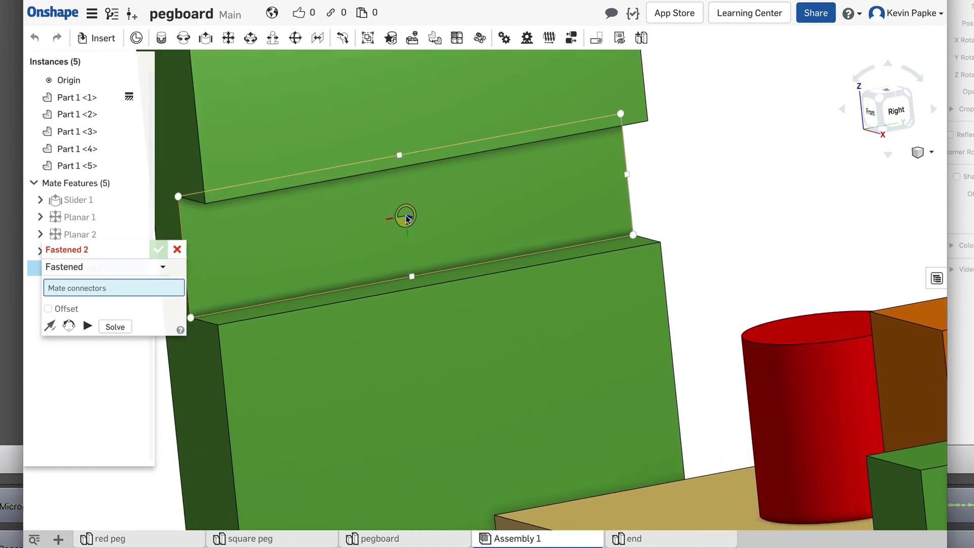
click(406, 219)
Attach it to the board's end-face connector on Part 1 <1>, completing Fastened 2.
scroll(467, 357, down, 6)
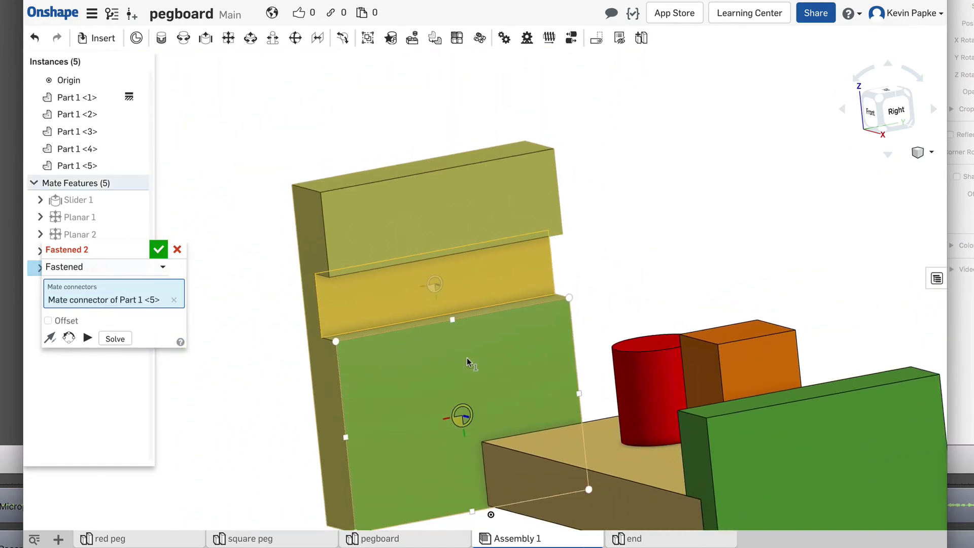
right_drag(519, 447, 720, 485)
scroll(579, 500, up, 5)
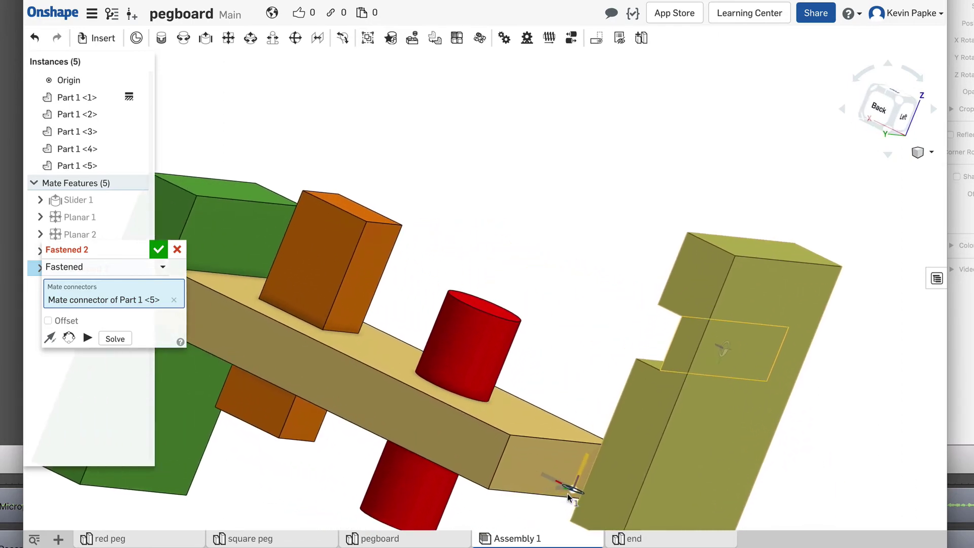
scroll(469, 413, up, 3)
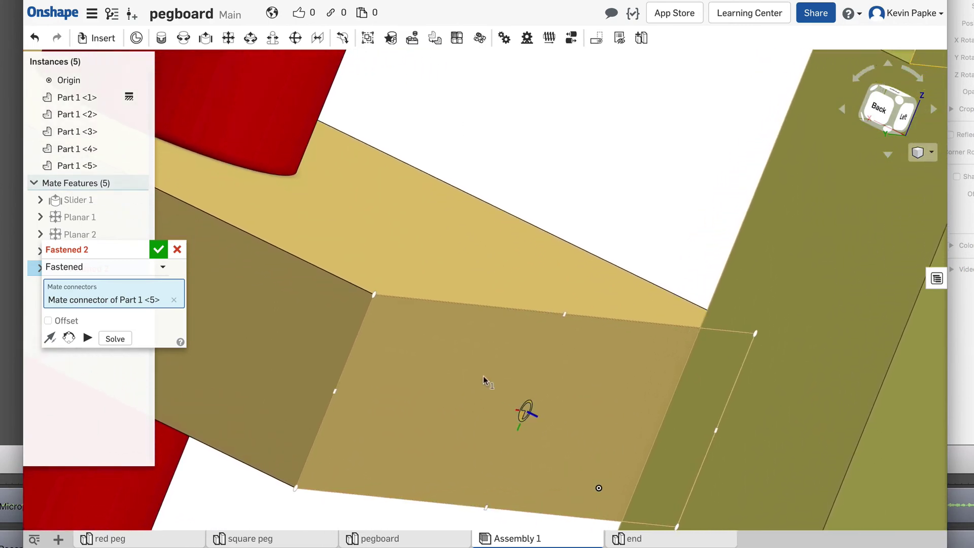
click(527, 415)
scroll(528, 414, down, 5)
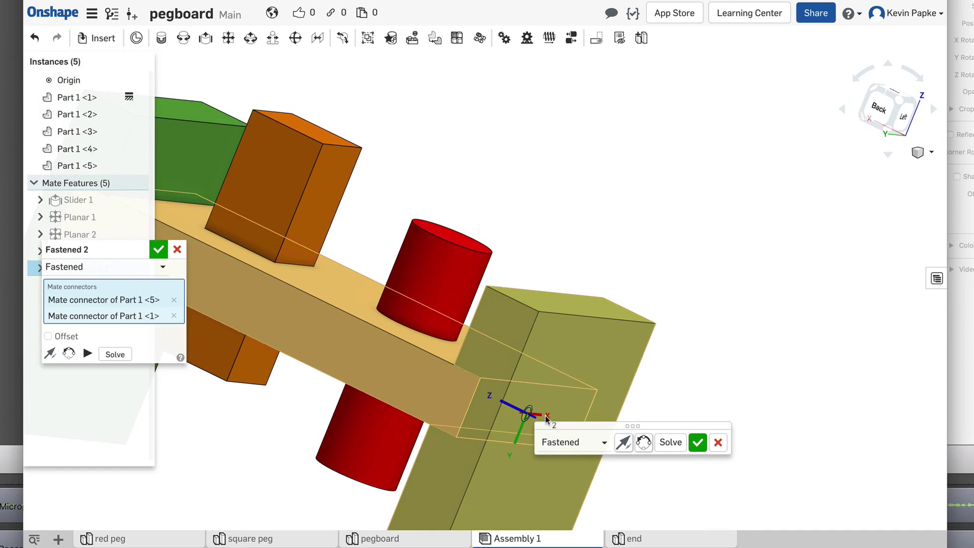
click(698, 442)
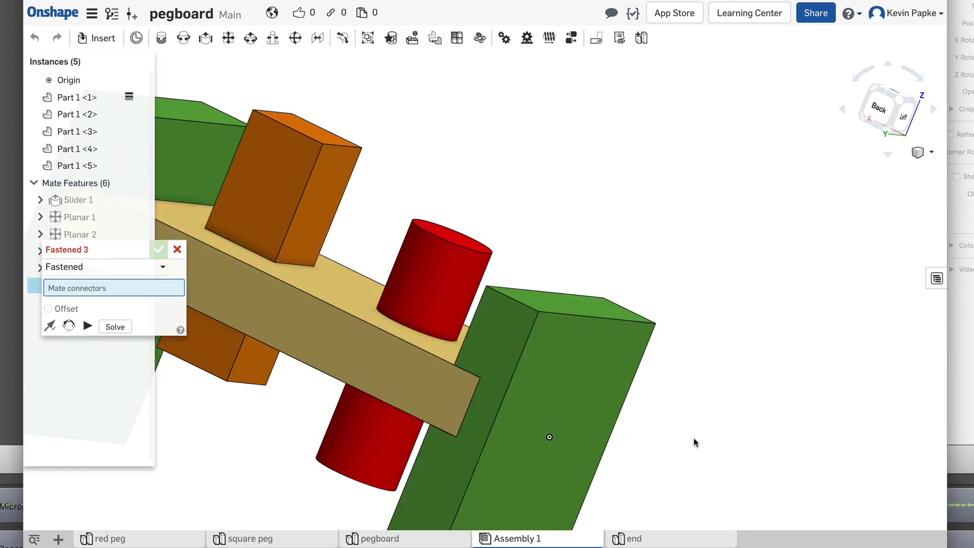
scroll(693, 438, down, 5)
Switch to the Isometric view and cancel the empty Fastened 3 mate.
right_drag(756, 444, 796, 294)
click(917, 154)
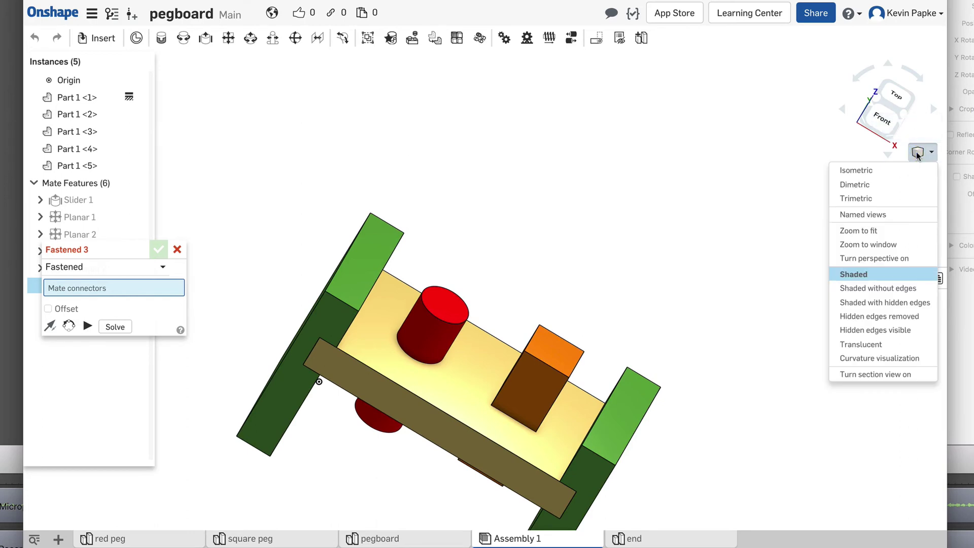
click(898, 174)
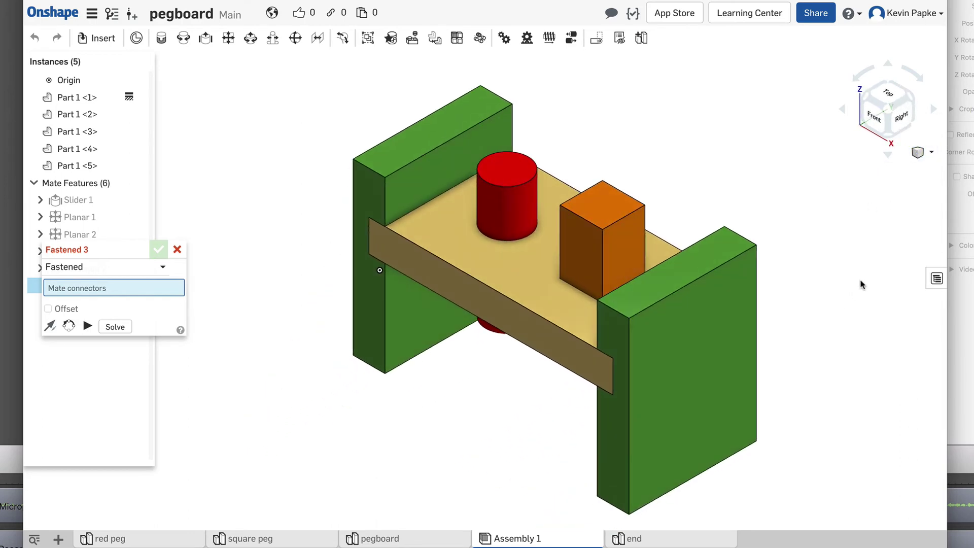
middle_drag(871, 283, 812, 286)
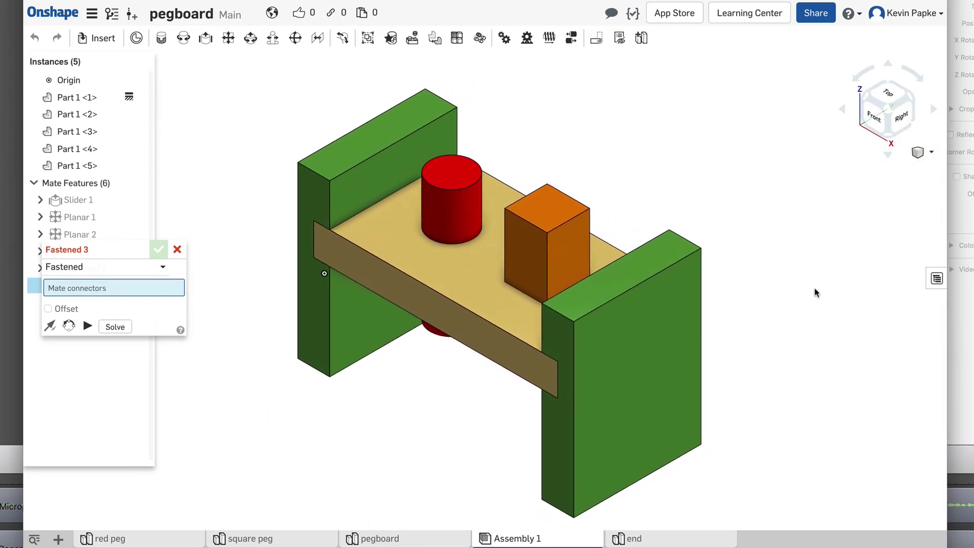
mouse_move(814, 289)
right_down()
mouse_move(848, 265)
mouse_move(828, 280)
right_up()
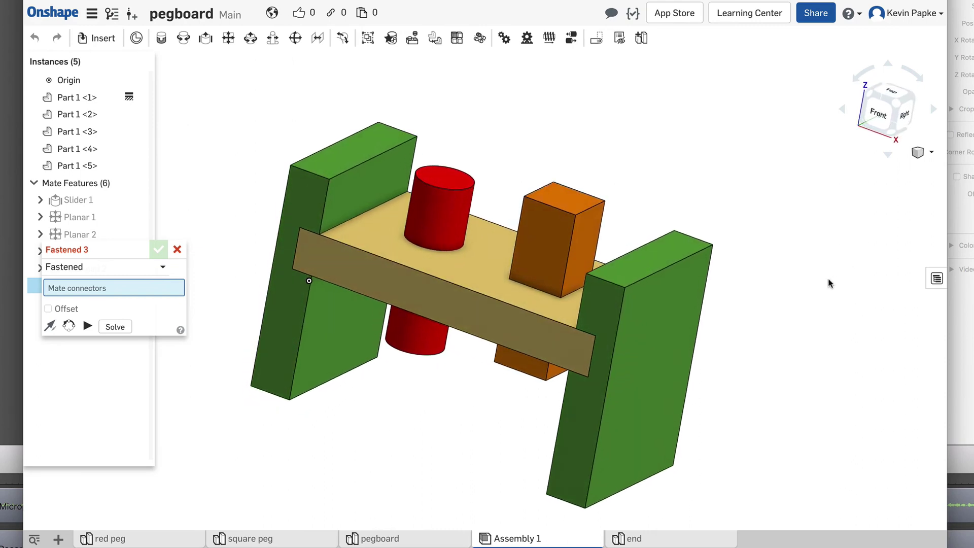
click(176, 250)
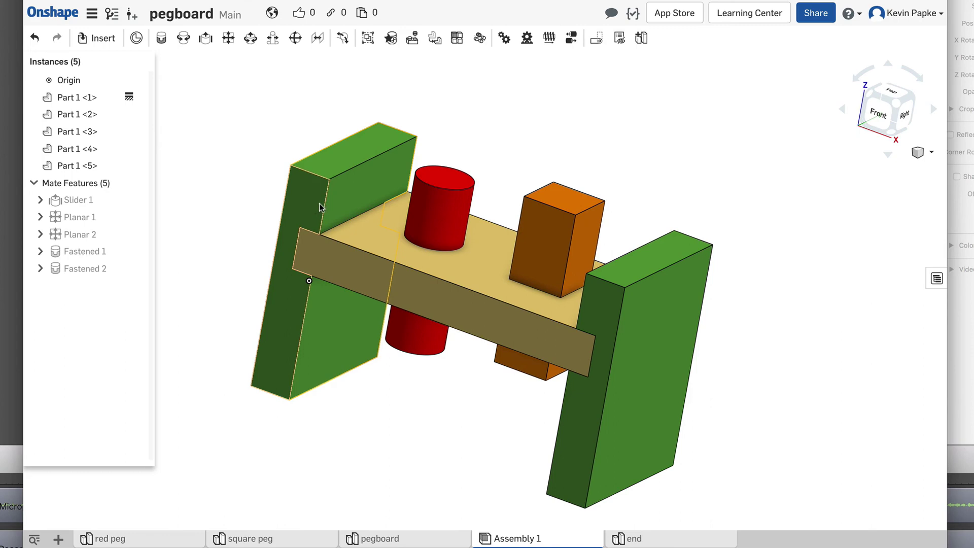
Drag the red peg and orange block to confirm they slide while the end pieces stay fixed.
mouse_move(431, 221)
mouse_down()
mouse_move(435, 200)
mouse_move(432, 222)
mouse_up()
mouse_move(556, 252)
mouse_down()
mouse_move(568, 202)
mouse_move(557, 246)
mouse_up()
click(414, 343)
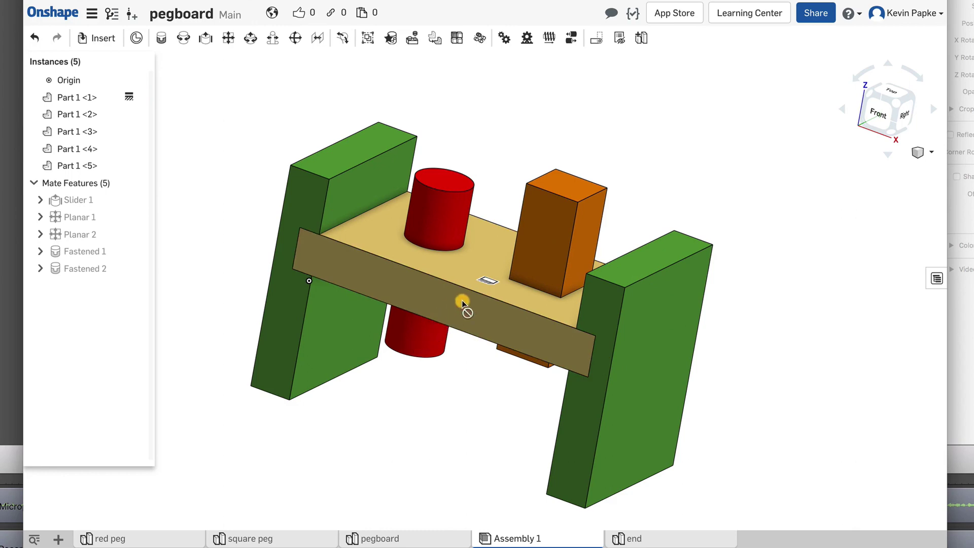
click(647, 365)
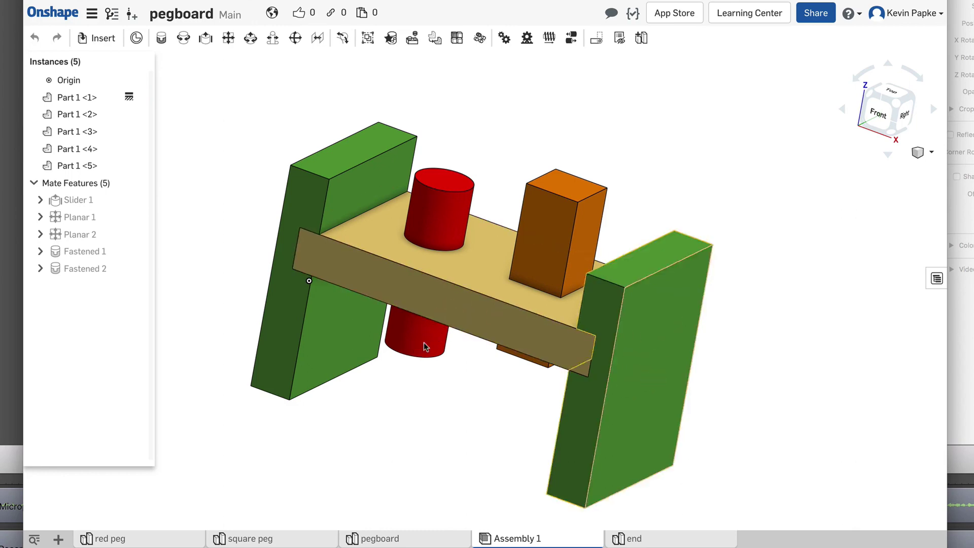